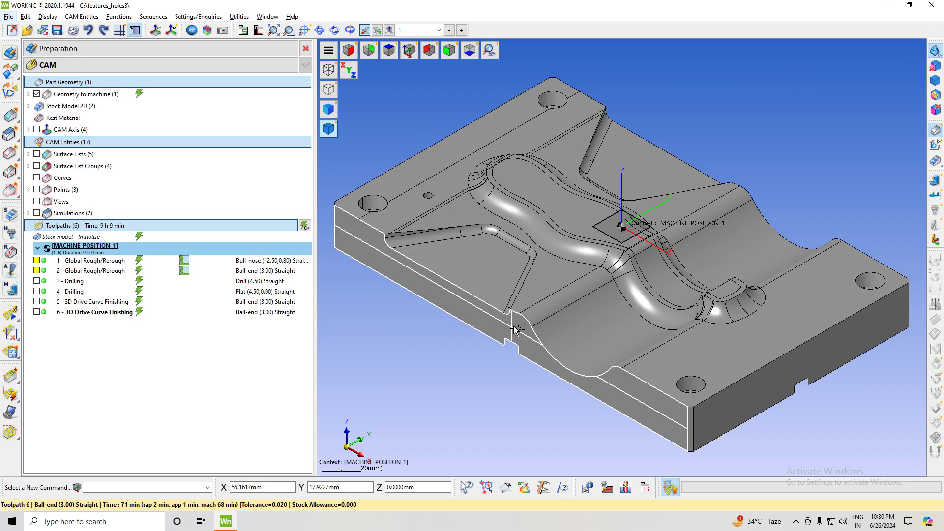
- Refit the mould plate to the view and collapse then re-expand the Part Geometry and CAM Entities branches
scroll(438, 350, down, 2)
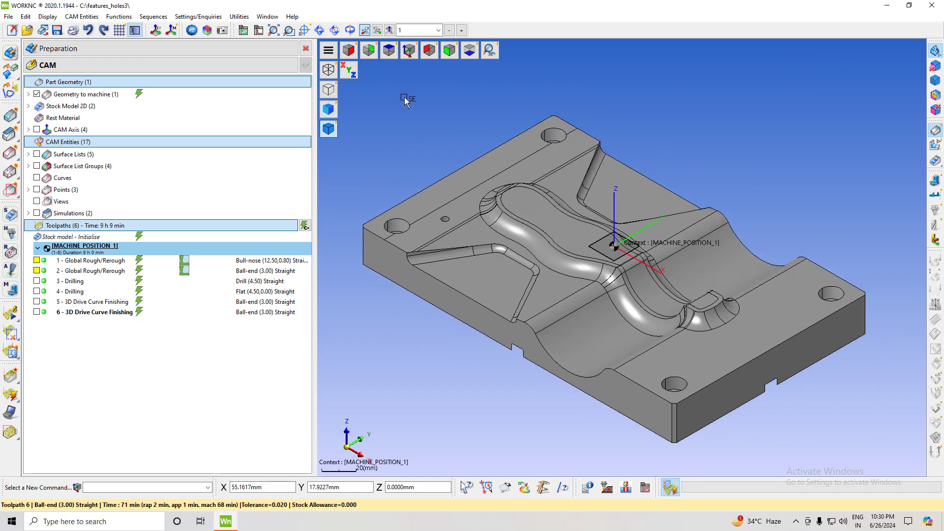
click(410, 53)
click(155, 81)
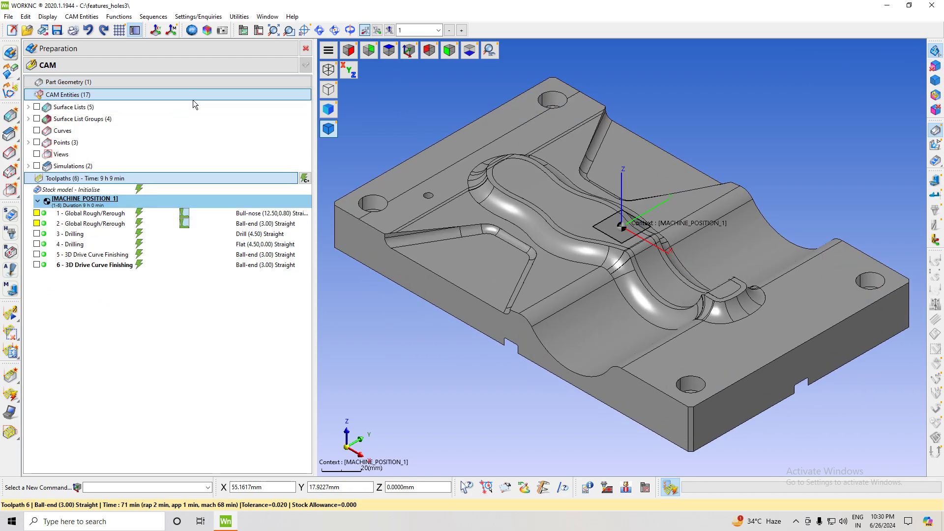
click(192, 94)
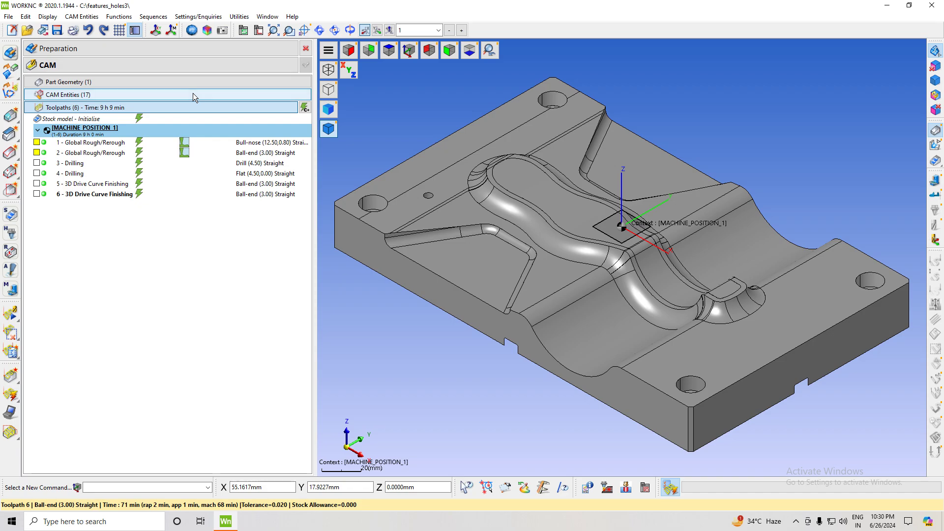
click(165, 81)
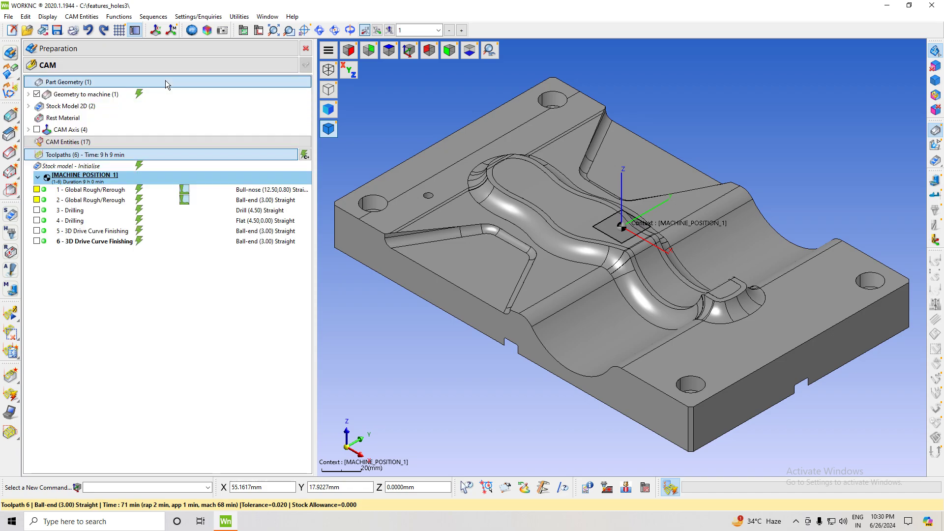
- Collapse the toolpath list and expand CAM Entities to list the three Points sets and the CAM Axis entries
click(179, 153)
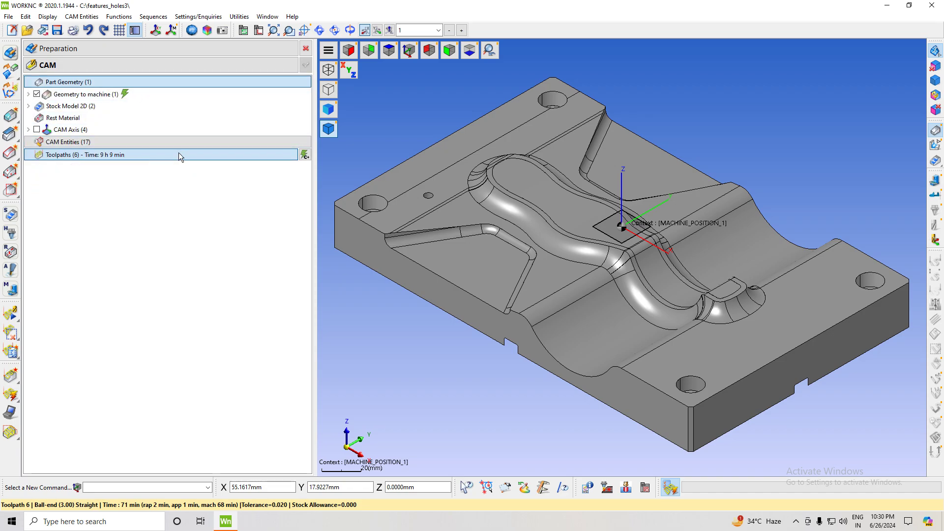
click(29, 143)
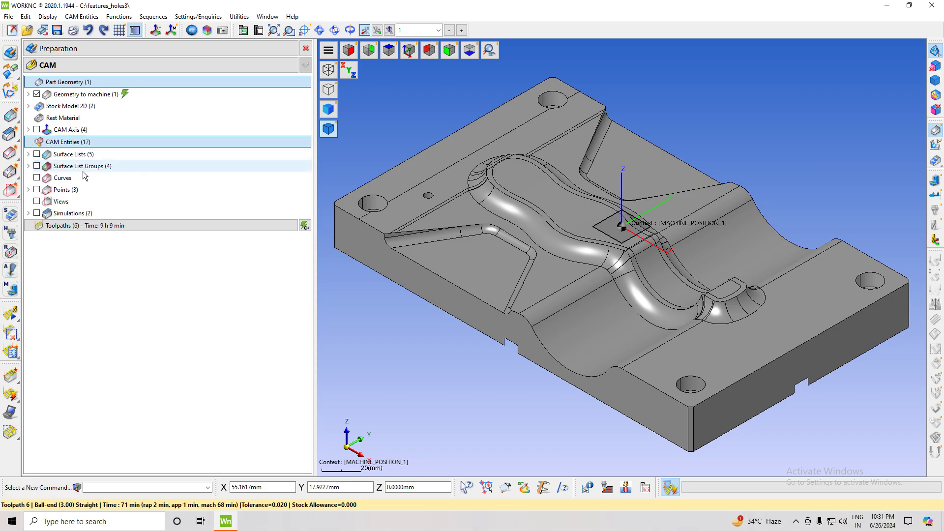
click(28, 189)
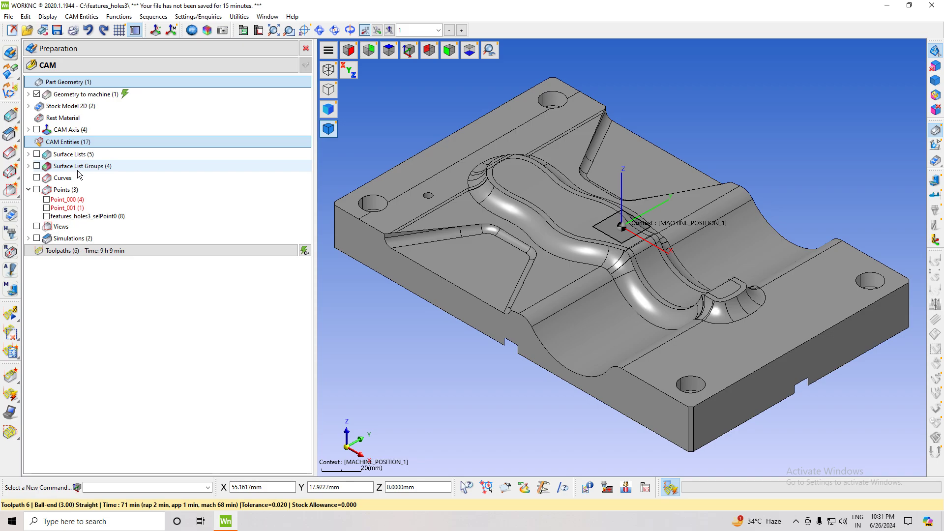
click(28, 129)
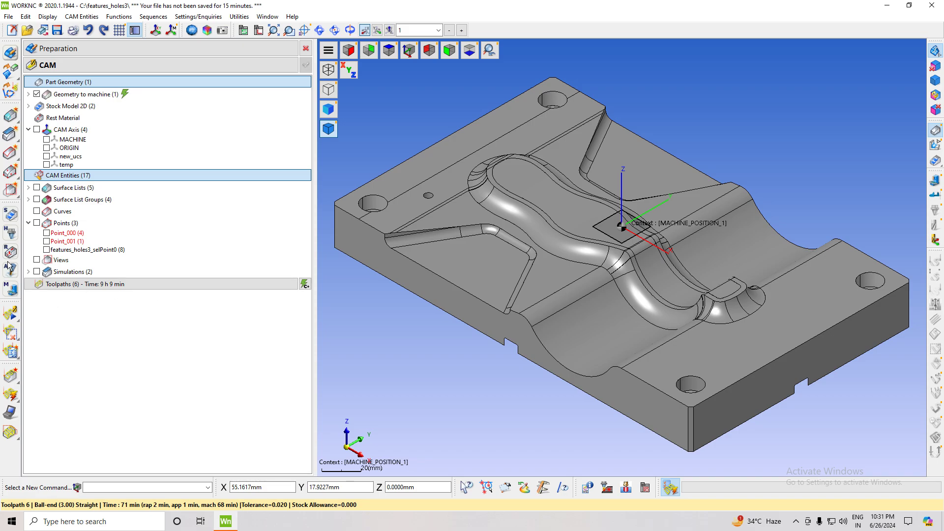
- Collapse Part Geometry and CAM Entities, expand the six MACHINE_POSITION_1 toolpaths, and show the plate in SE isometric view
click(190, 51)
click(187, 81)
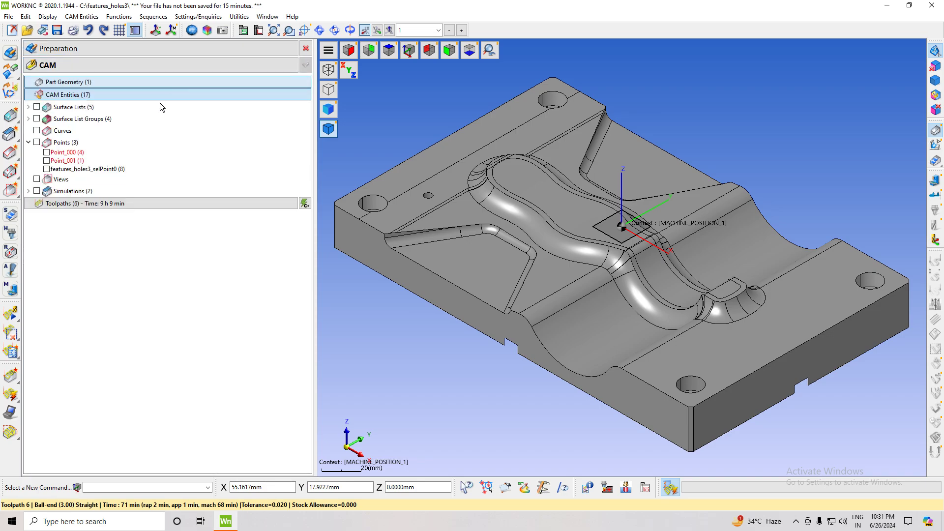
click(162, 96)
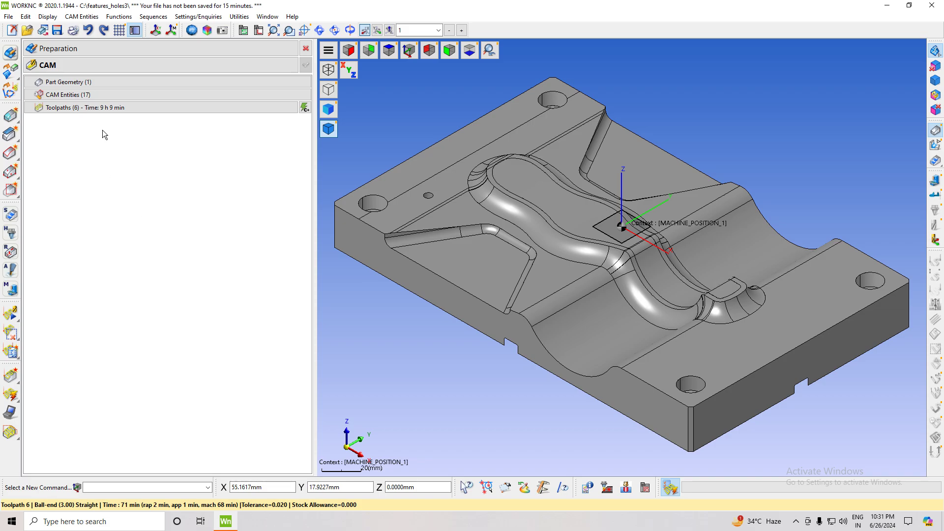
click(141, 107)
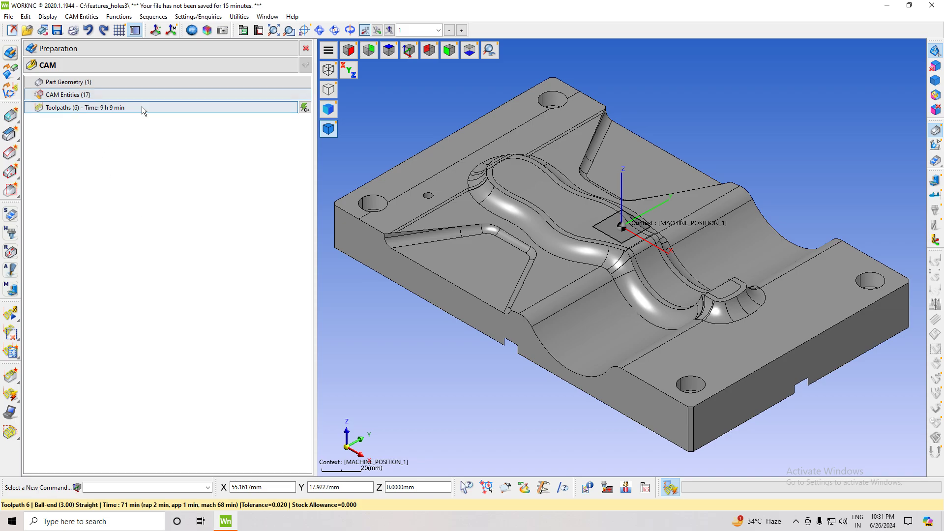
click(414, 57)
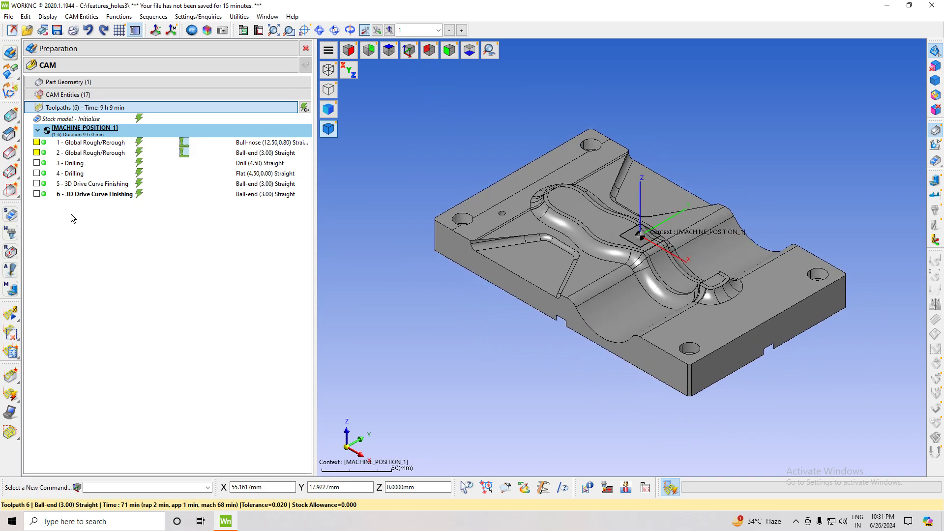
- Create new toolpath 7 as Z-Level Finishing with a ball-end R 5.000 cutter
right_click(72, 218)
click(118, 221)
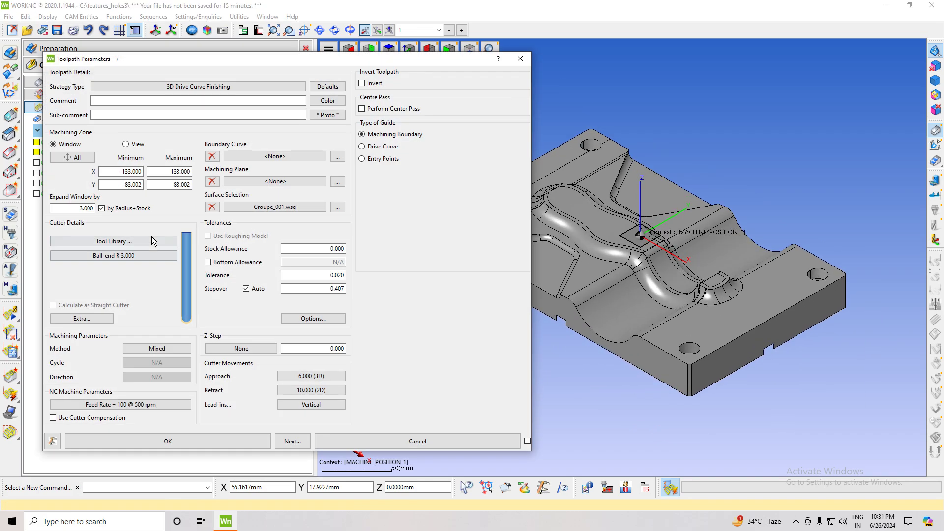
click(116, 255)
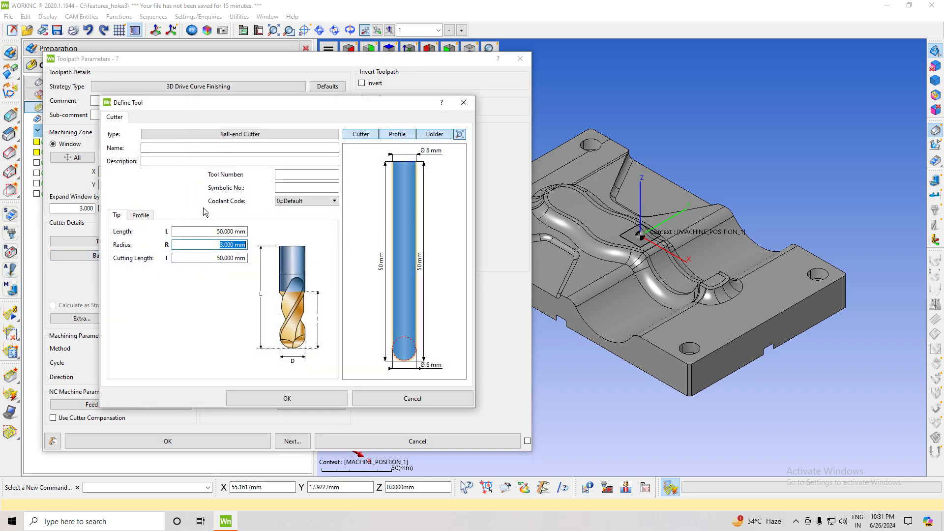
text(10)
key(Return)
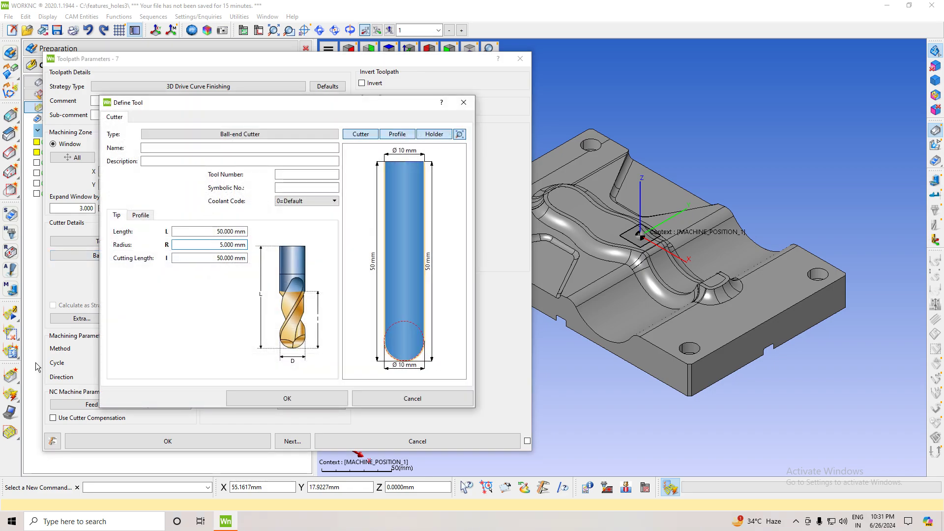
click(303, 395)
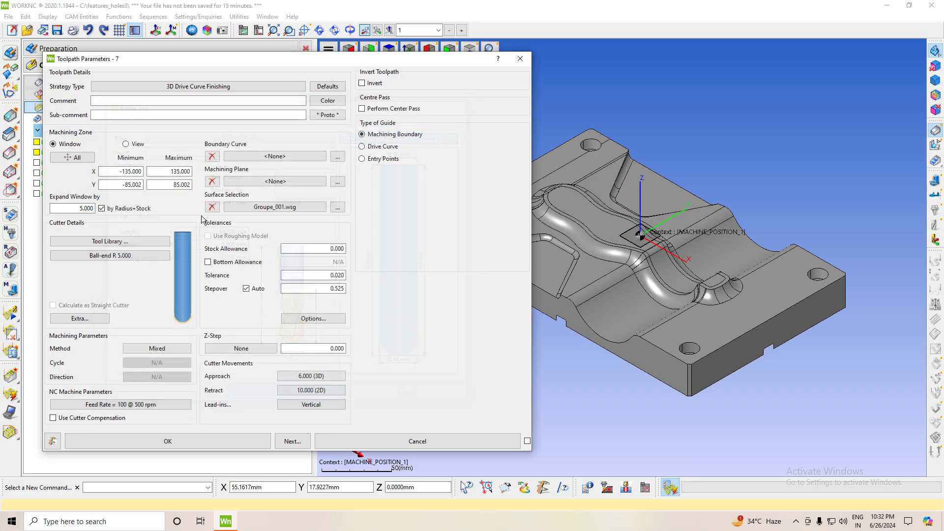
click(196, 86)
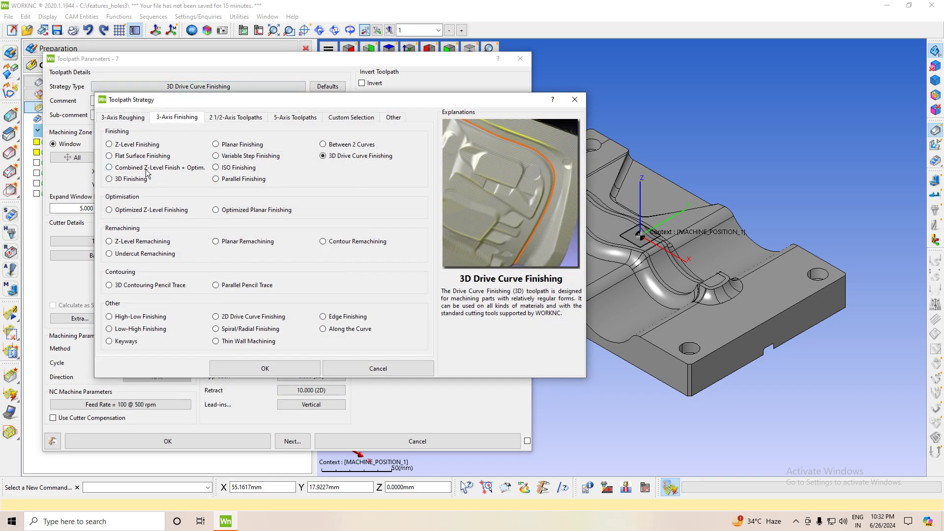
click(134, 146)
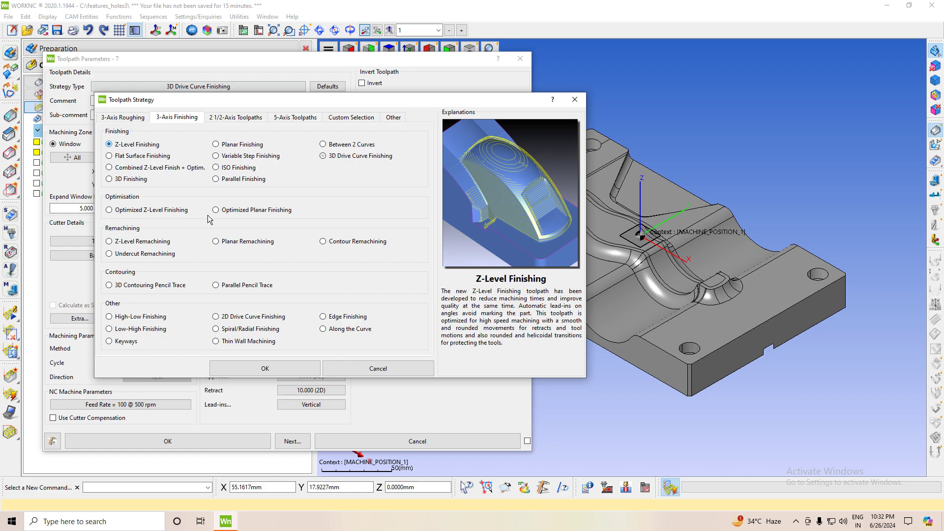
click(265, 368)
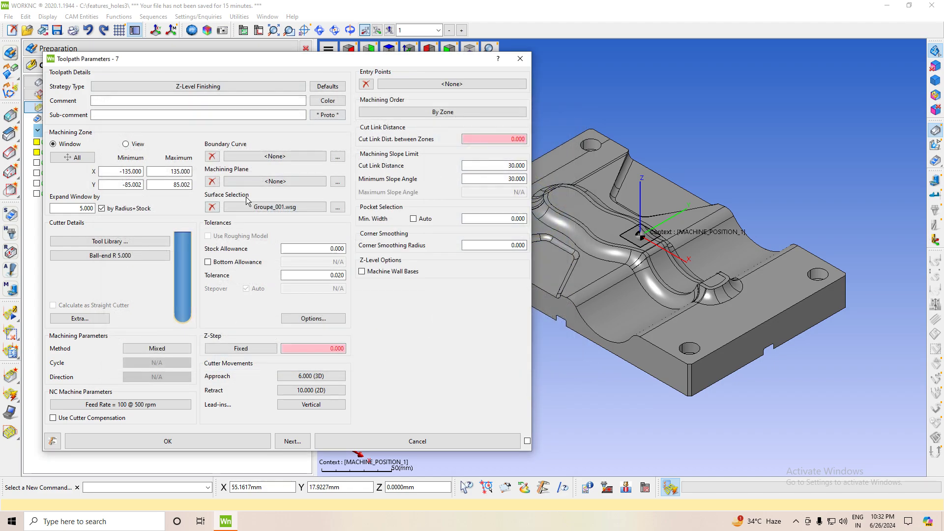
- Pick the part face as machining plane at -37.000 Over Surfaces+Holes and accept the machining zone settings
click(275, 181)
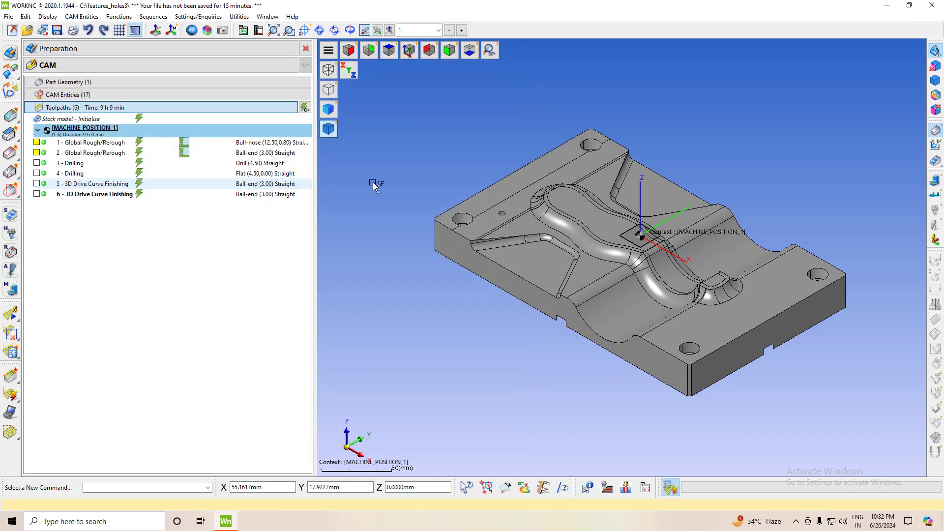
click(432, 253)
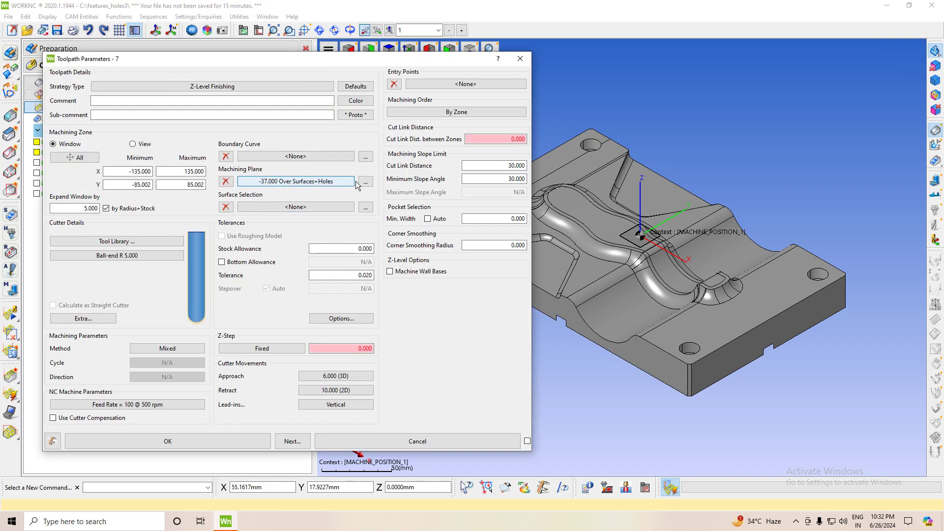
click(365, 181)
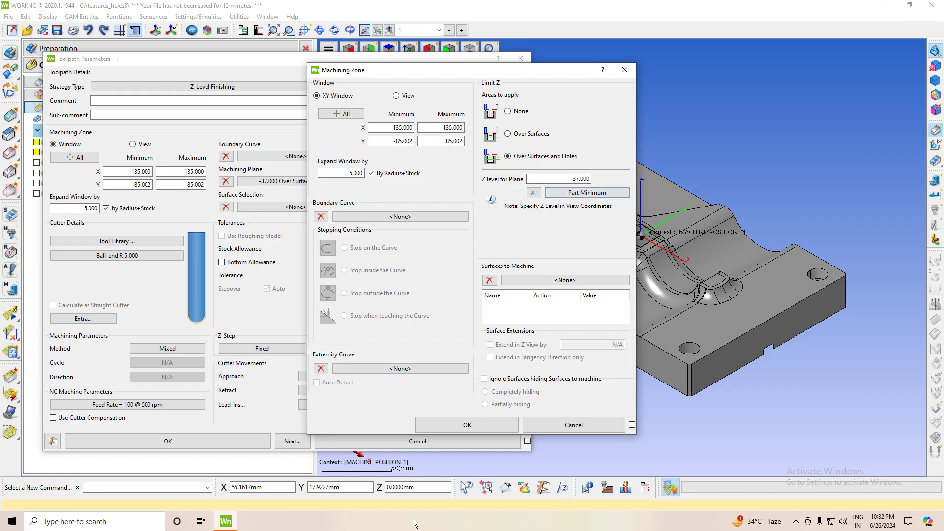
click(467, 425)
click(150, 405)
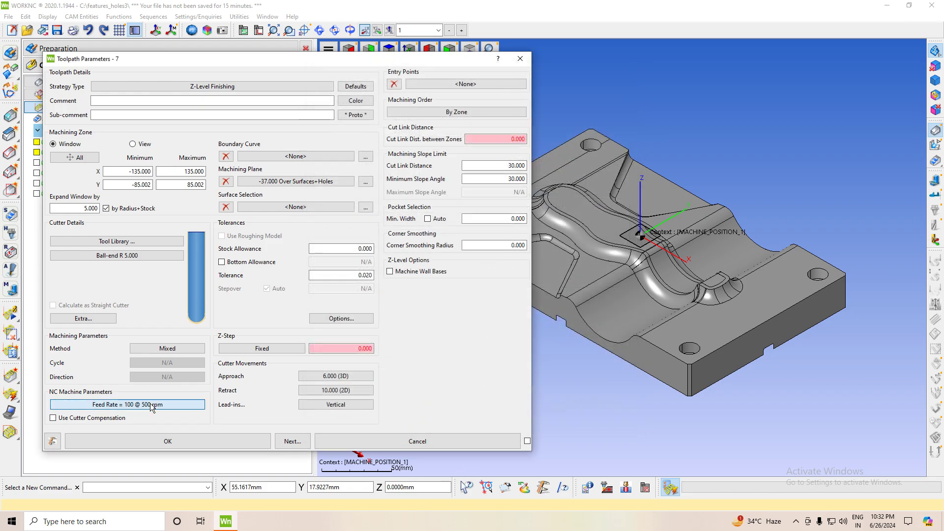
- Set toolpath 7's spindle speed to 4000 rpm, feed rate to 1800 and approach rate to 1200
double_click(512, 161)
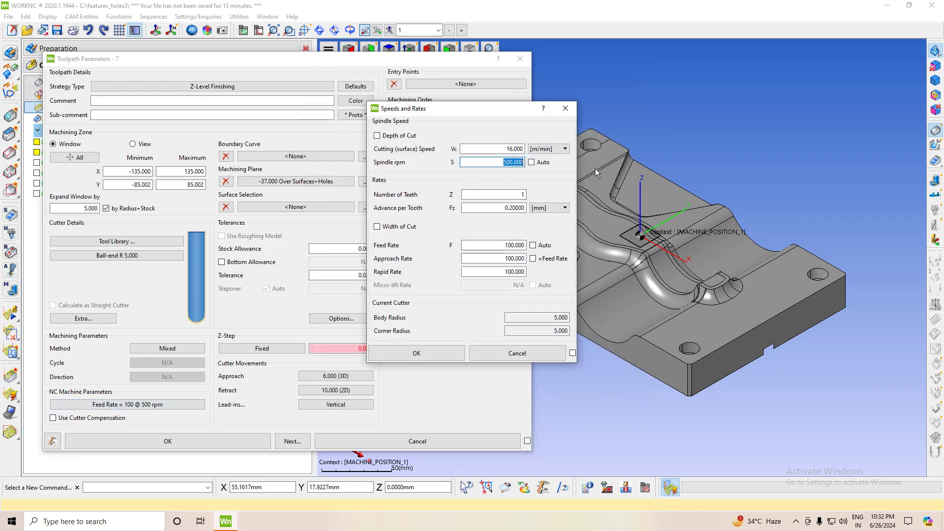
text(4000)
key(Tab)
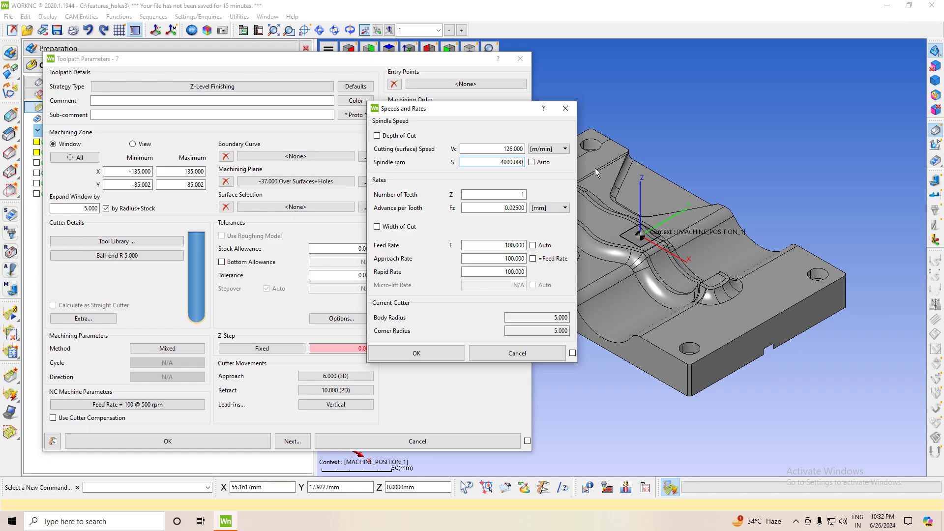
double_click(514, 244)
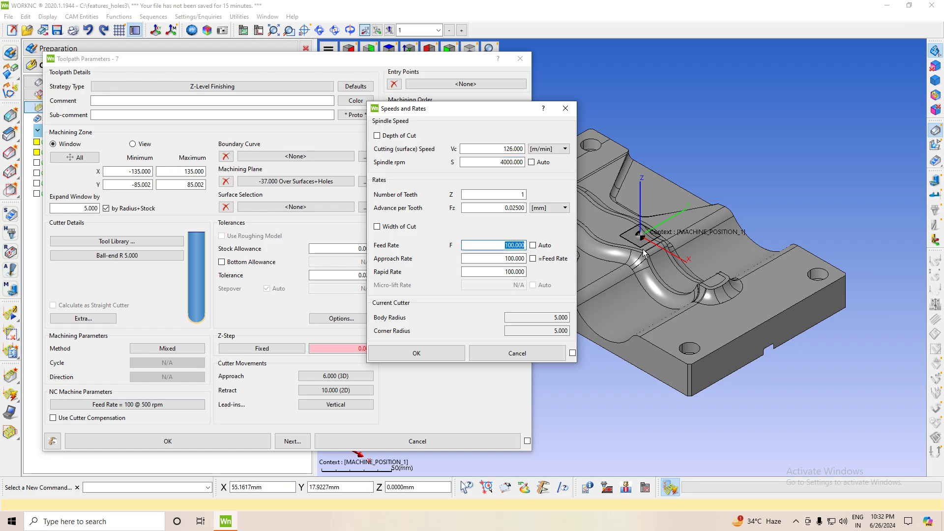
text(1)
double_click(514, 258)
text(120)
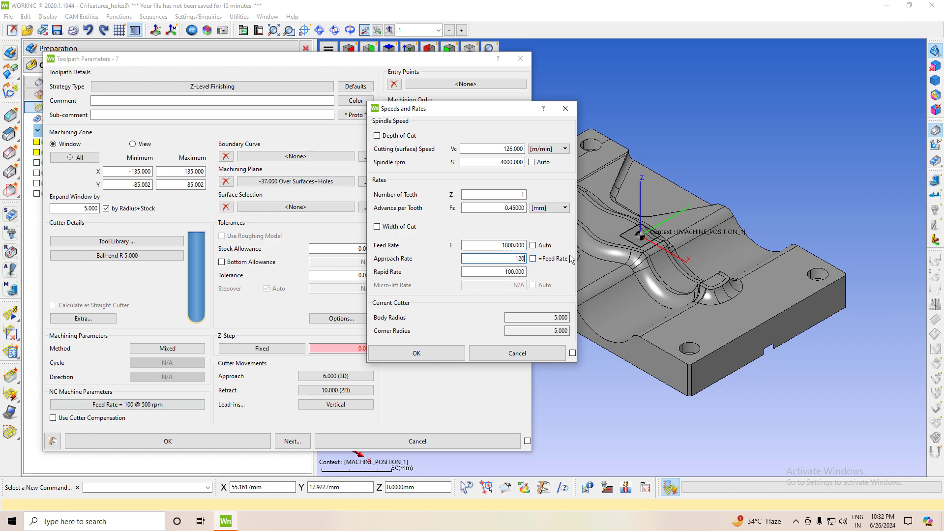
click(416, 353)
- Set the Z-step to 0.500 and the cut link distance between zones to 1.000
text(0)
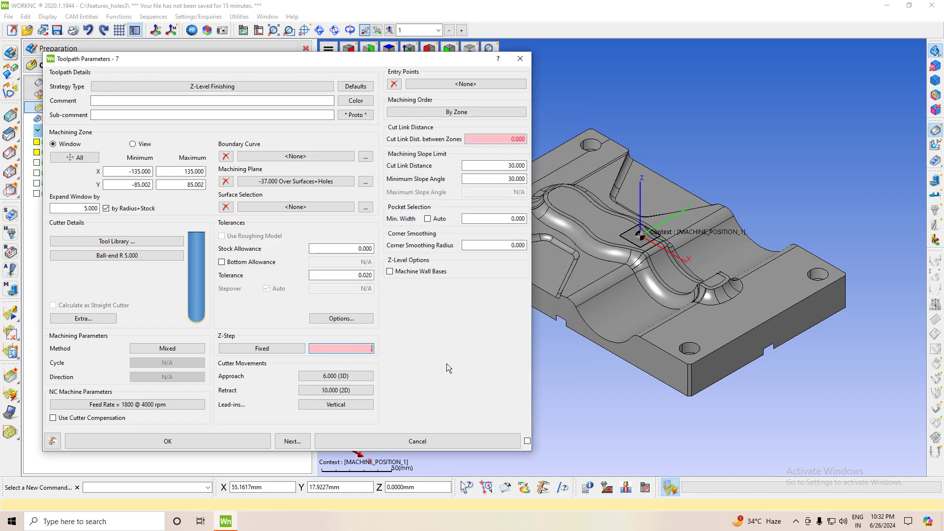
text(.5003)
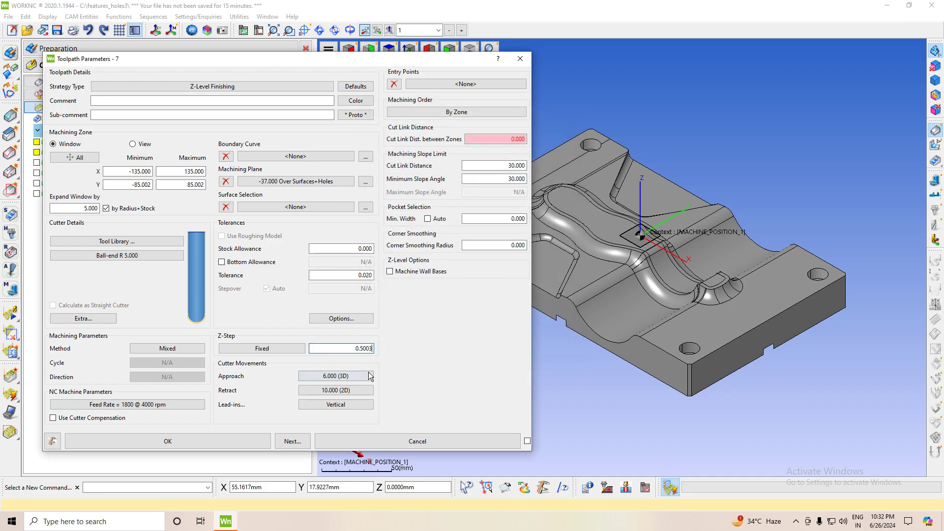
key(BackSpace)
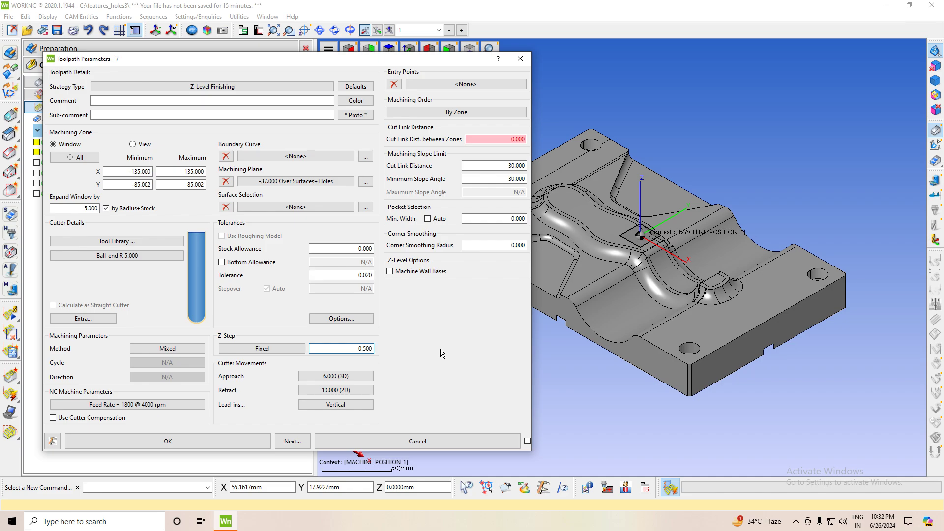
click(506, 139)
text(1)
text(.000)
- Give toolpath 7 90° ramp lead-ins with 1.000 lead-in radius and 0.500 minimum, then close its parameters
click(202, 348)
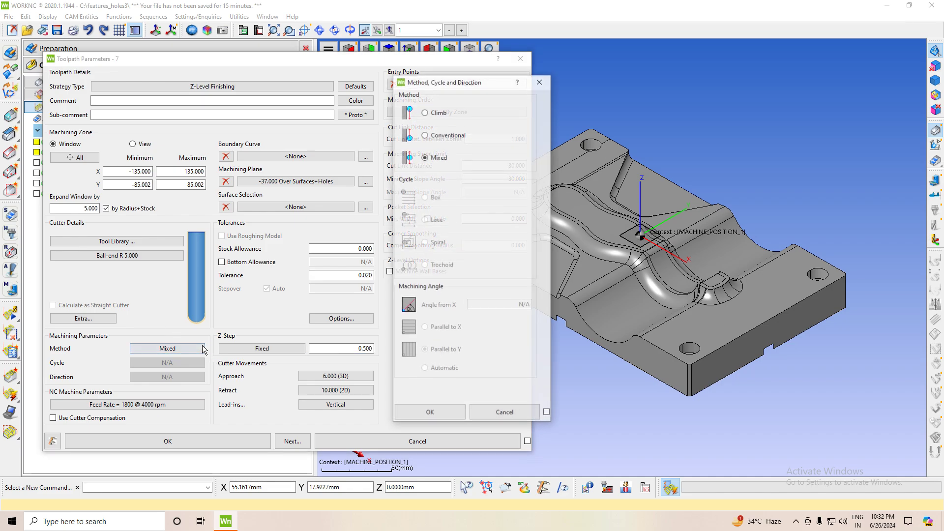
click(431, 414)
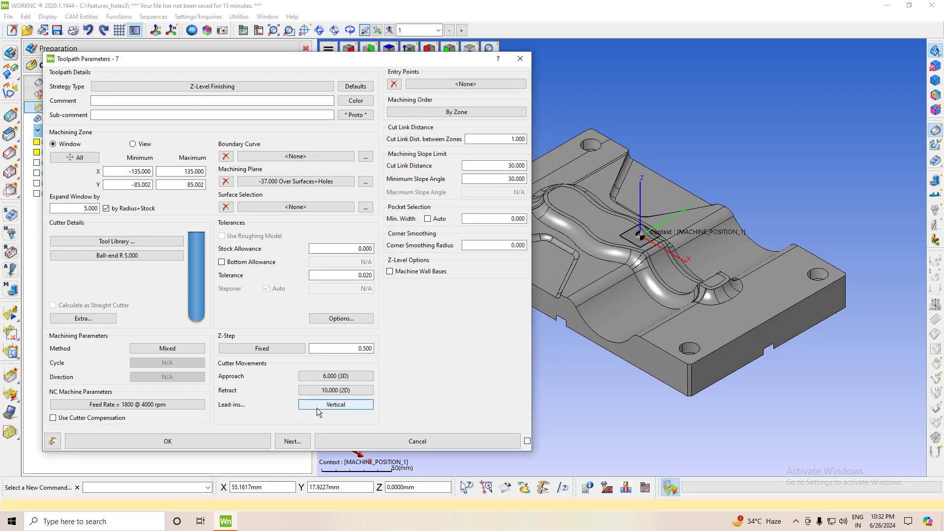
click(317, 406)
click(340, 237)
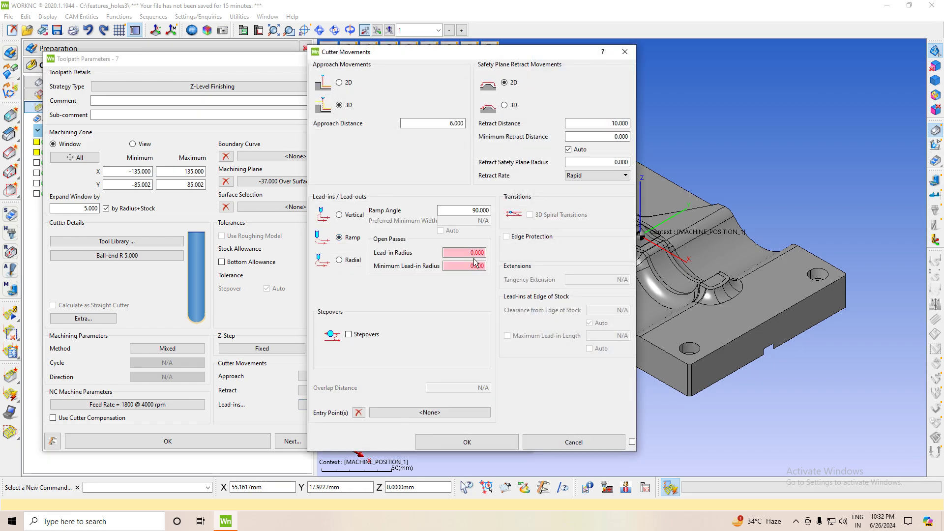
double_click(475, 253)
text(1.00)
click(473, 264)
double_click(469, 267)
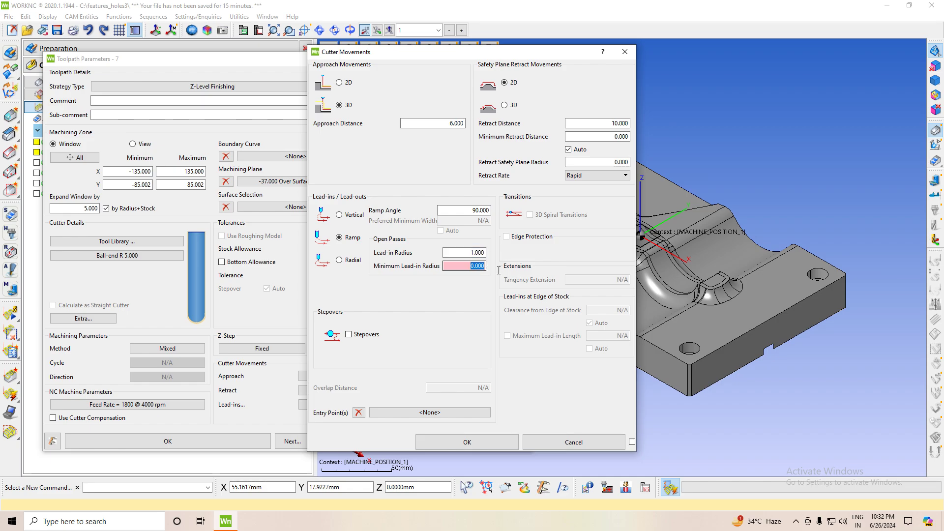
text(0.500)
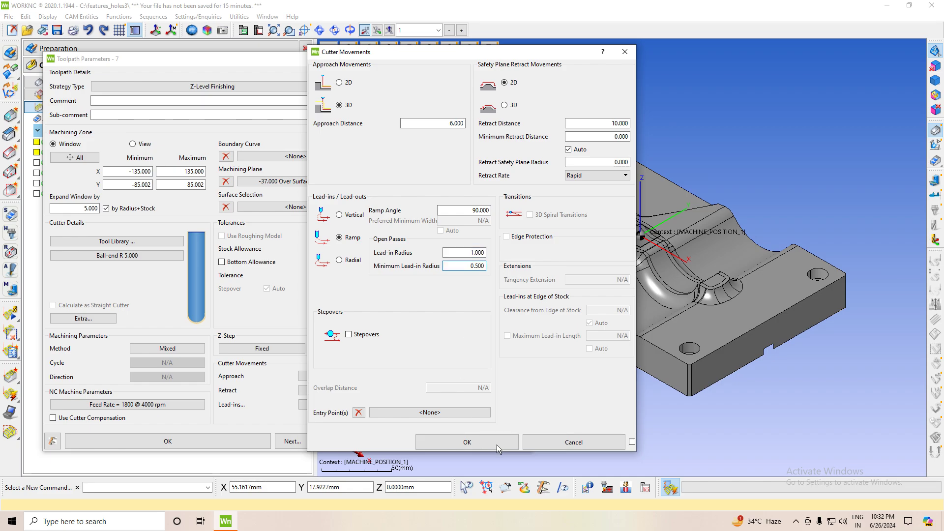
click(477, 444)
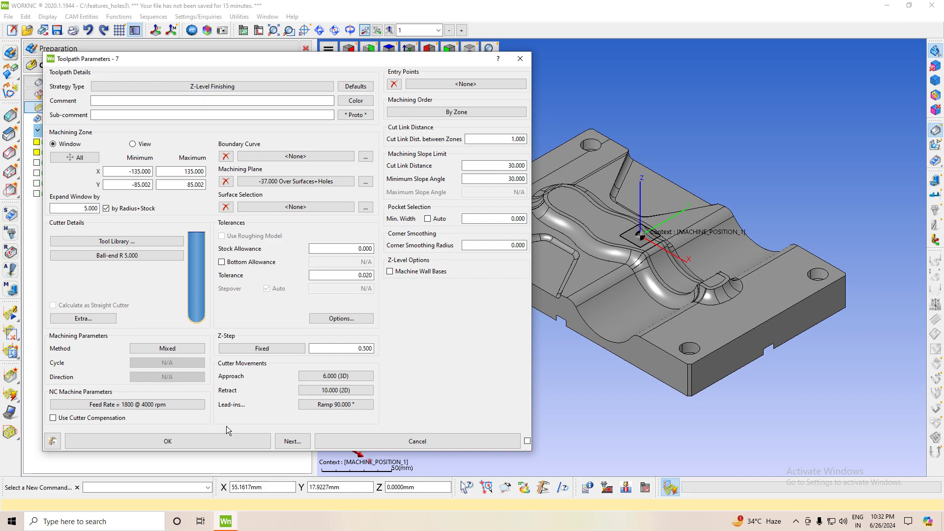
click(228, 441)
- Copy toolpath 7 as toolpath 8 and switch its strategy to Combined Z-Level Finish + Optim
right_click(80, 206)
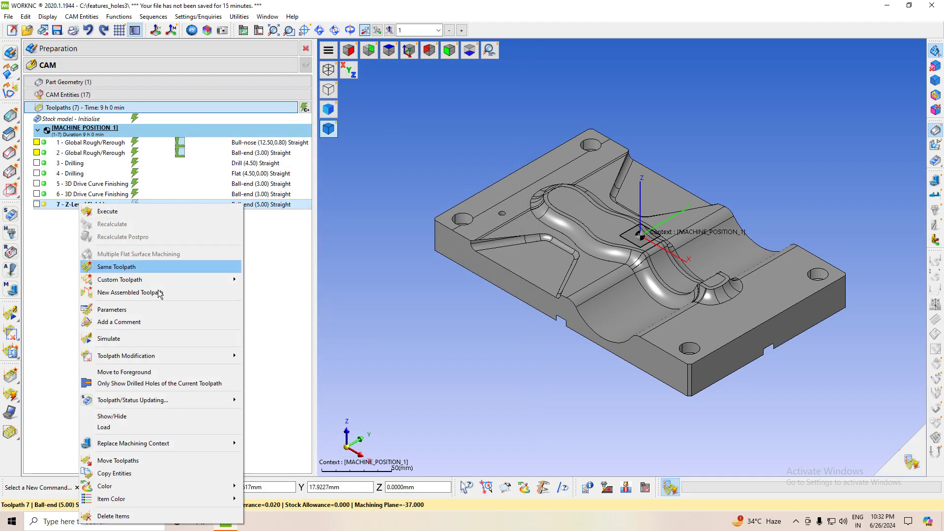
click(140, 475)
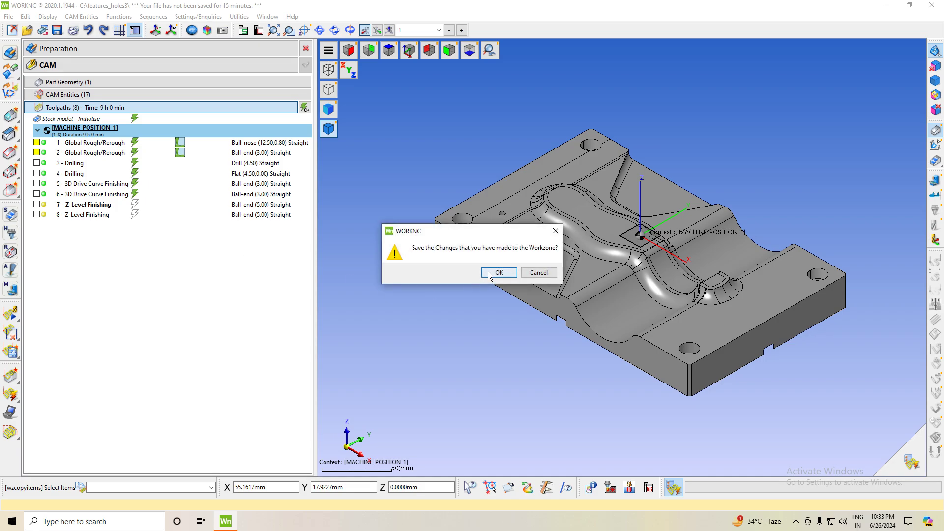
click(489, 275)
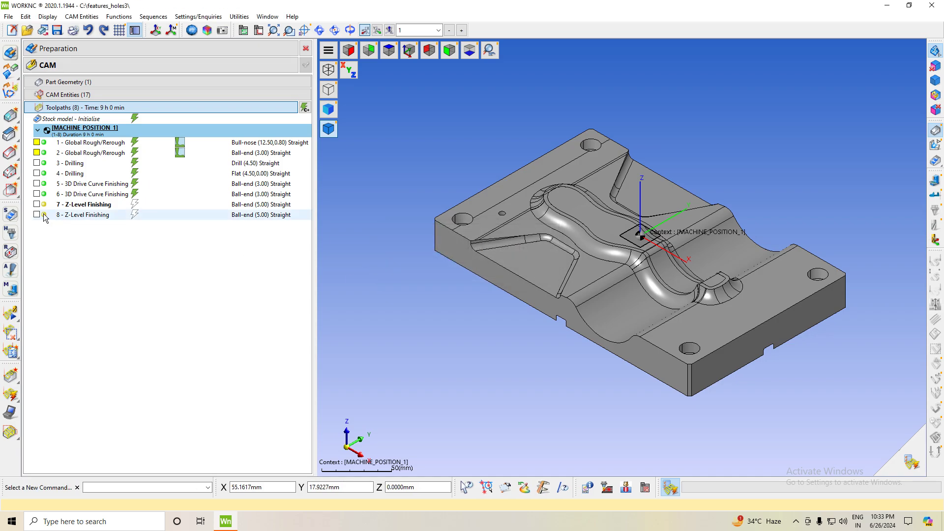
double_click(45, 216)
click(212, 86)
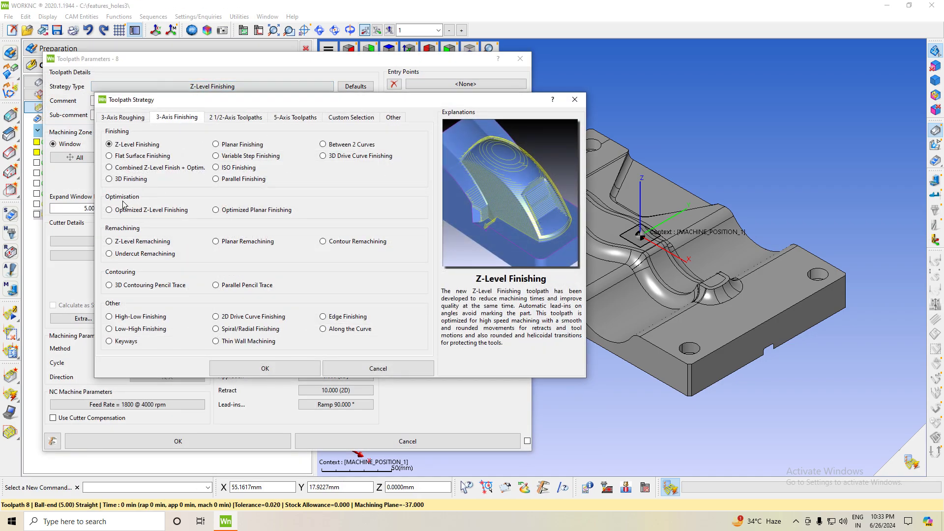
click(137, 169)
click(312, 367)
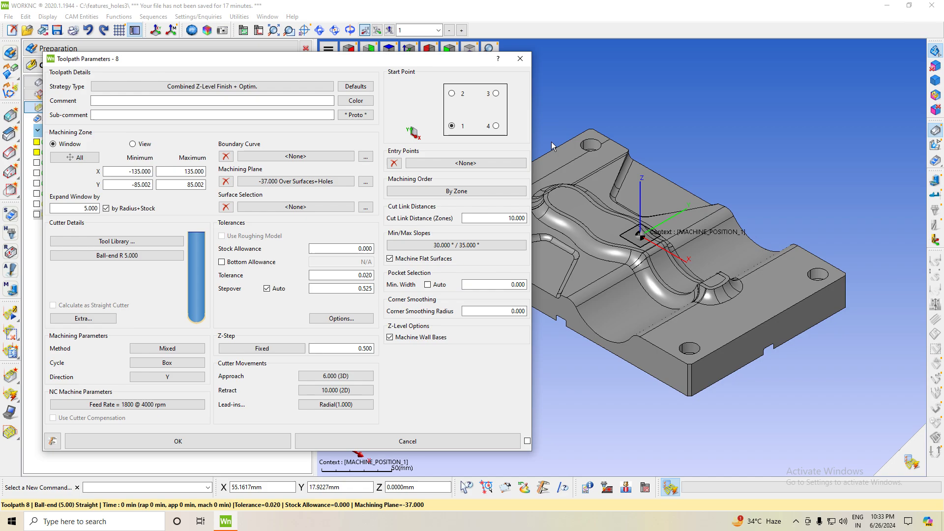
- Set toolpath 8's machining cycle to Spiral and close its parameters
click(168, 348)
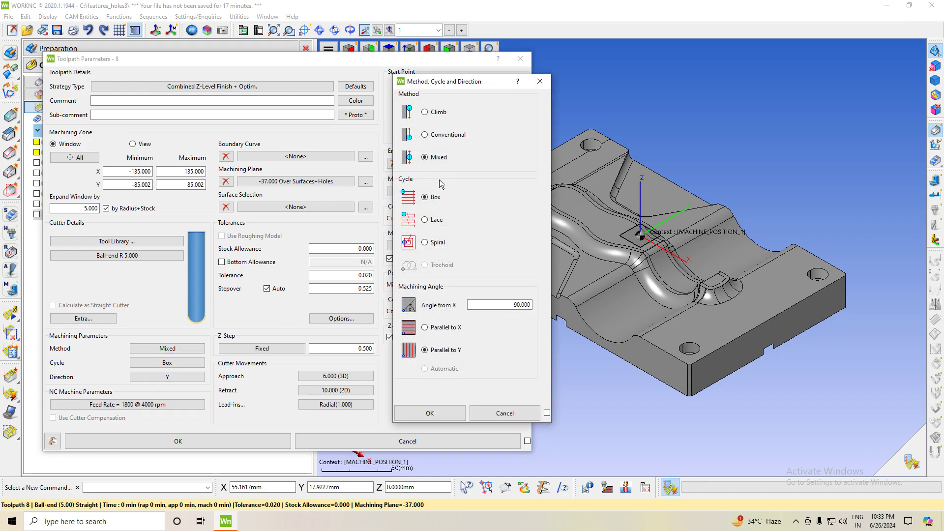
click(425, 242)
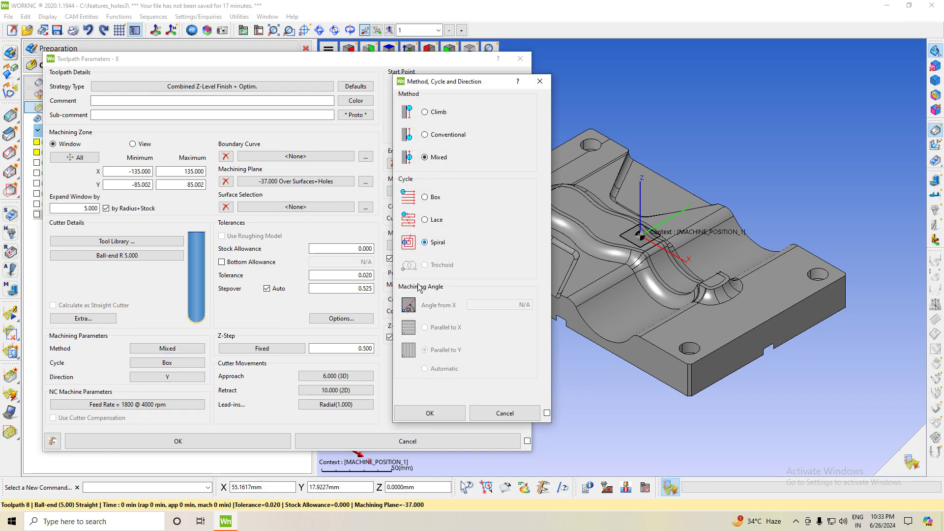
click(426, 414)
click(217, 442)
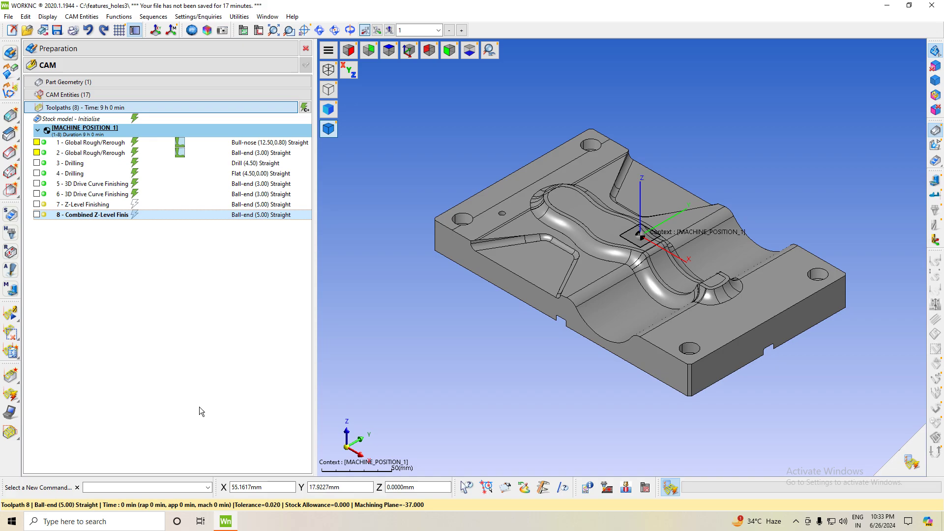
- Calculate toolpath 7 (71 min), display its Z-level passes for inspection, then hide them again
right_click(90, 205)
click(154, 212)
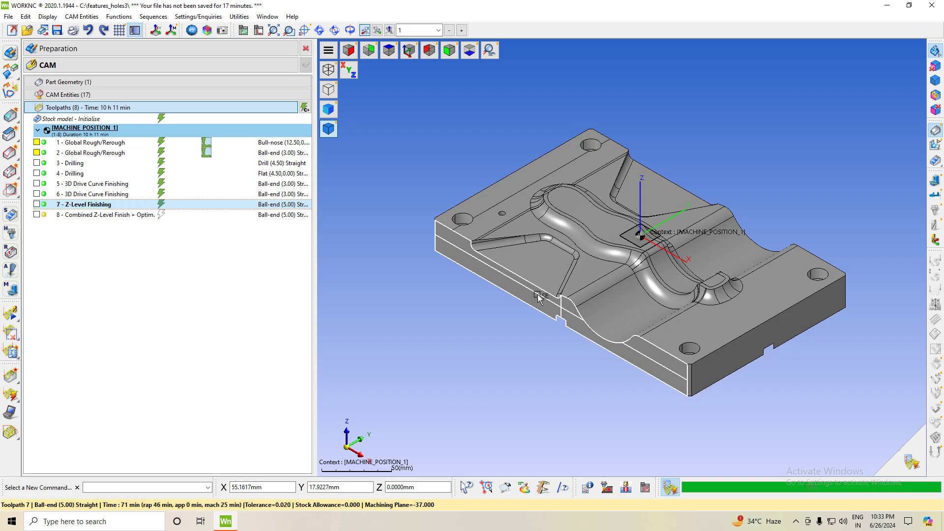
click(36, 205)
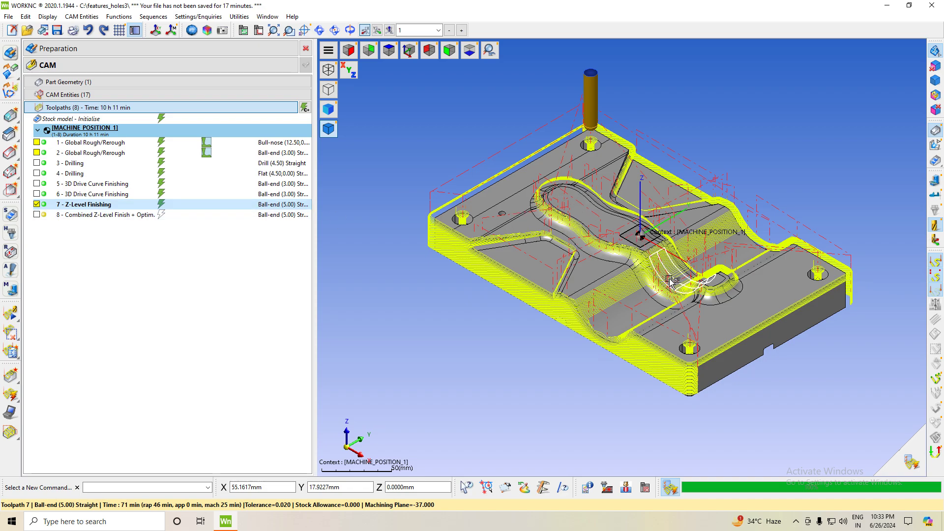
scroll(517, 326, up, 2)
scroll(516, 326, up, 3)
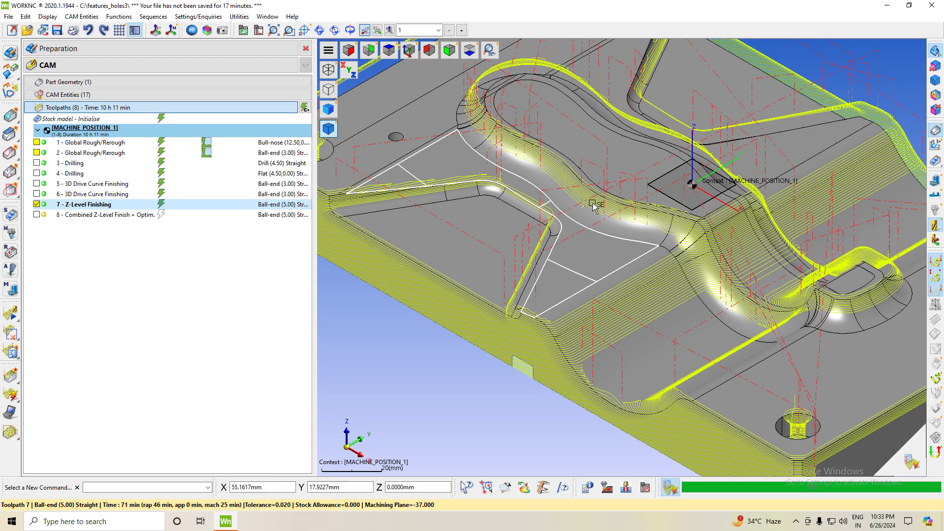
scroll(639, 312, down, 2)
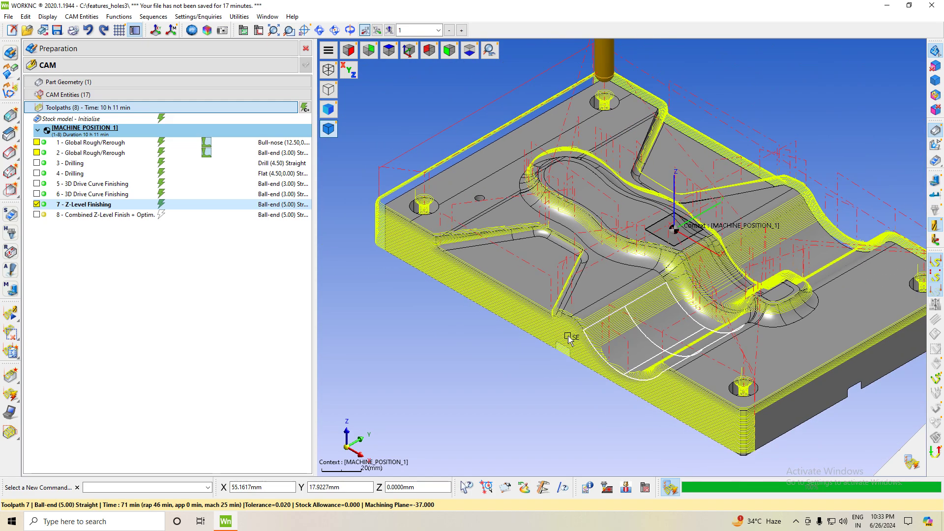
click(36, 204)
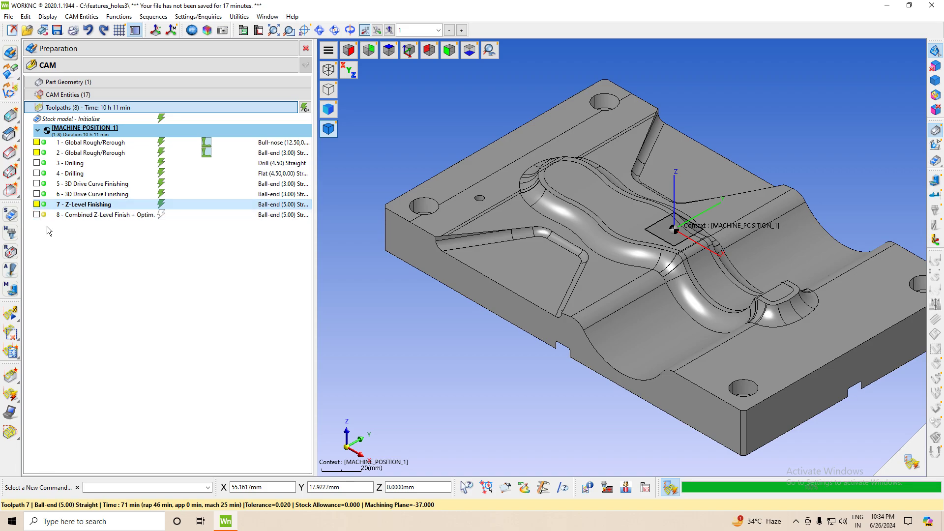
- Start calculating toolpath 8 and briefly toggle toolpath 7's display on and off
click(59, 216)
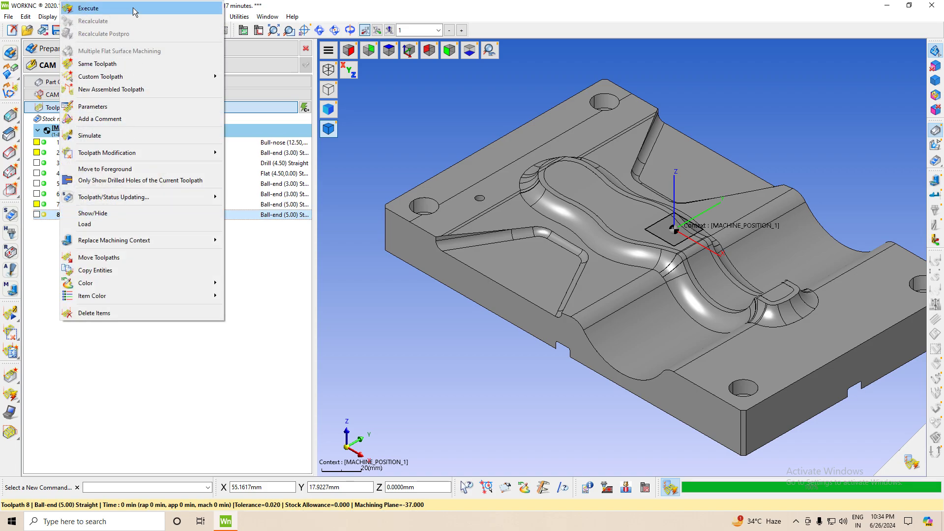
click(133, 8)
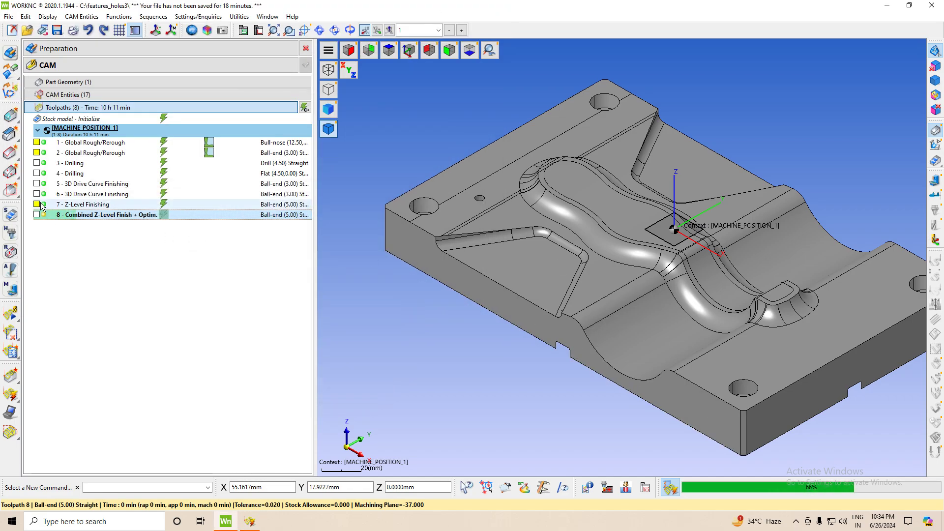
click(37, 204)
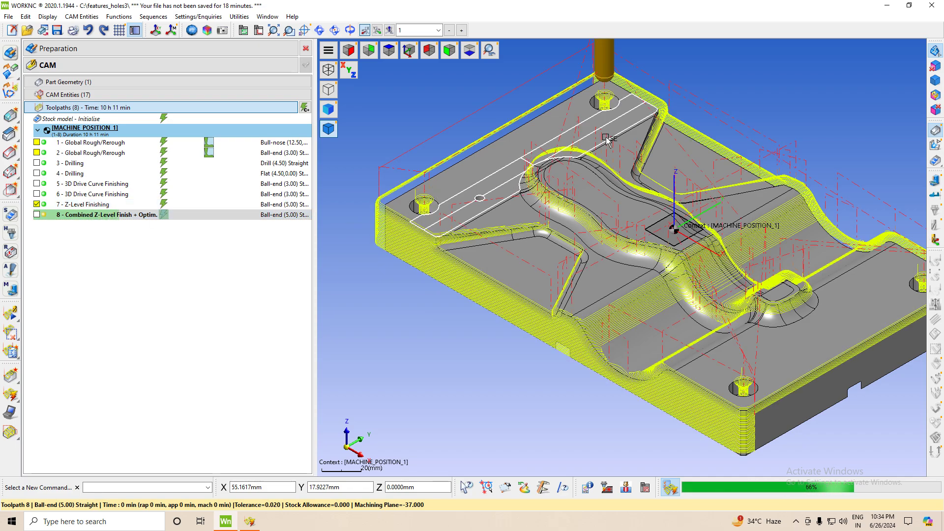
click(38, 205)
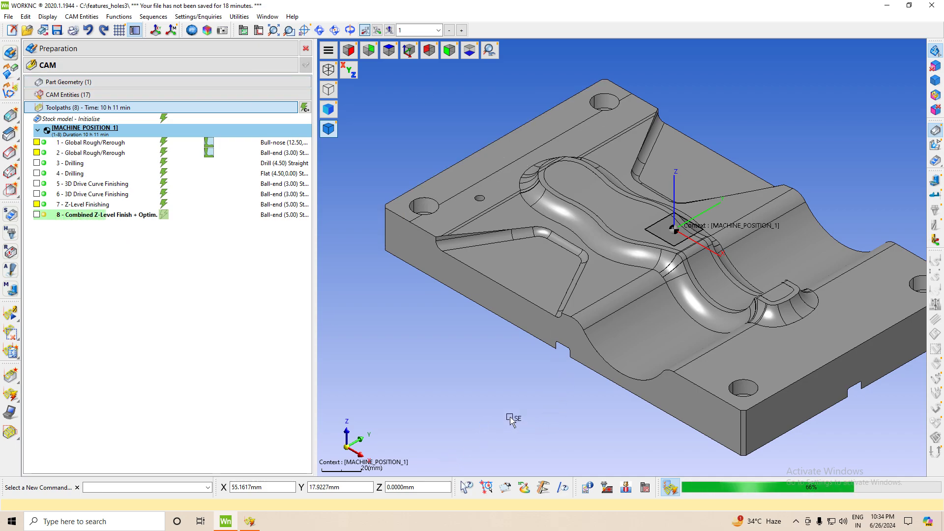
- Zoom around the part while toolpath 8 finishes calculating, clearing the selection and widening the toolpath list panel
scroll(480, 378, down, 2)
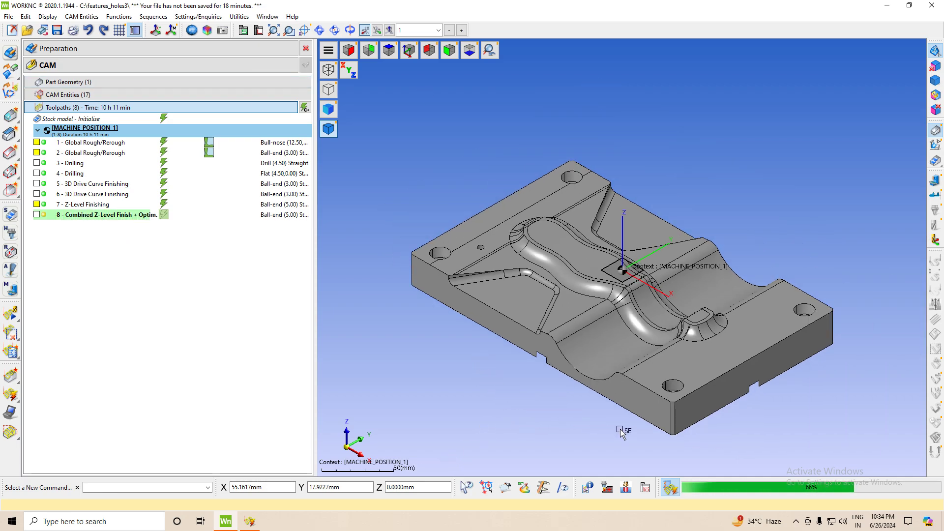
scroll(623, 432, up, 1)
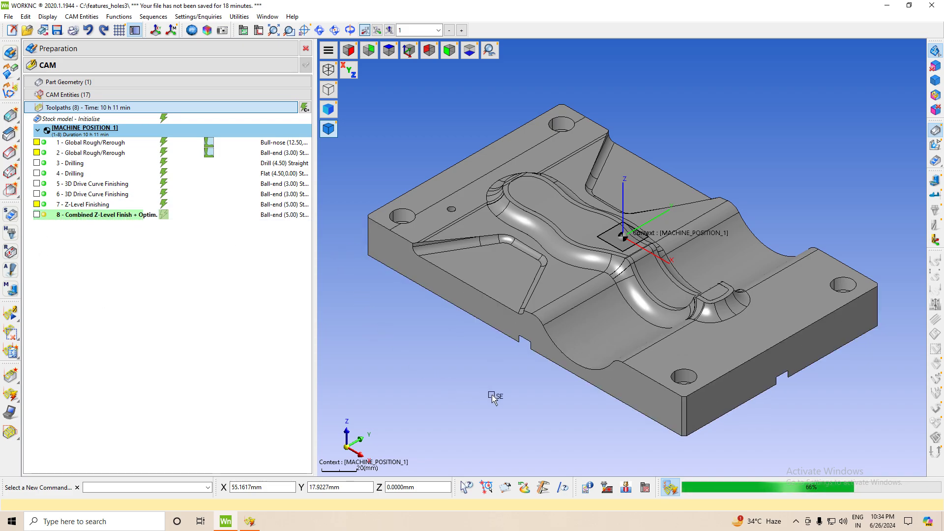
scroll(491, 393, down, 1)
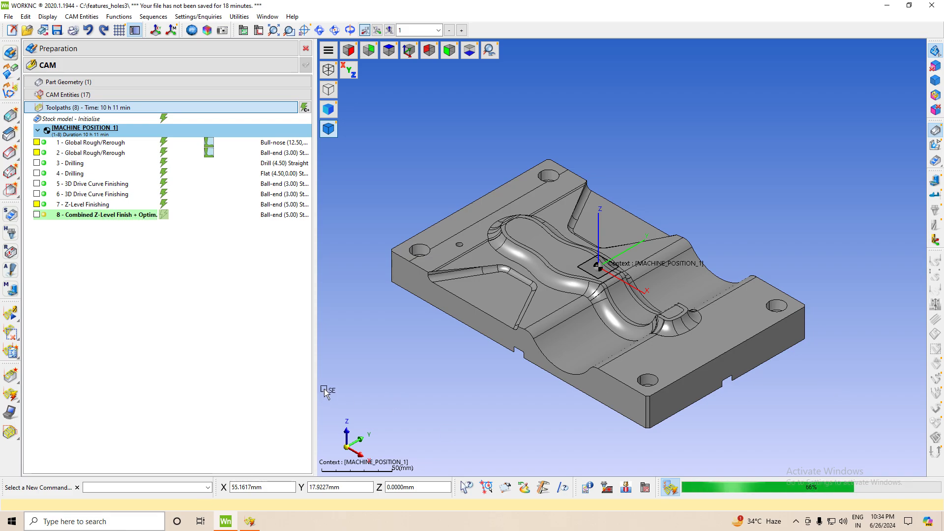
scroll(545, 313, down, 3)
scroll(545, 313, up, 2)
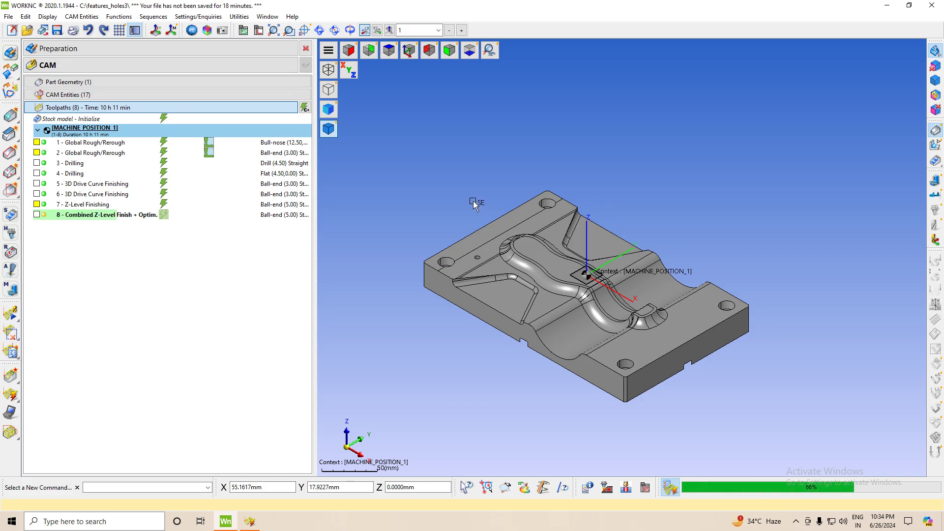
drag(390, 178, 865, 413)
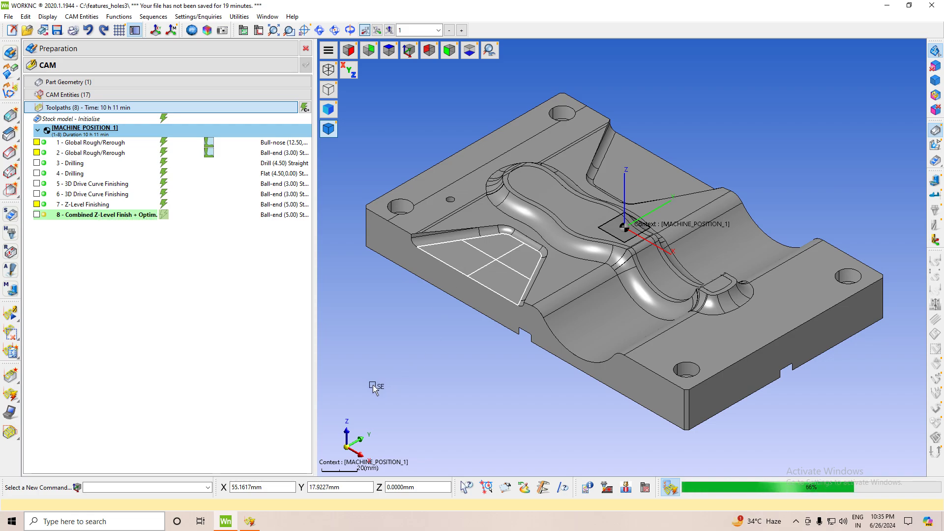
scroll(491, 351, down, 1)
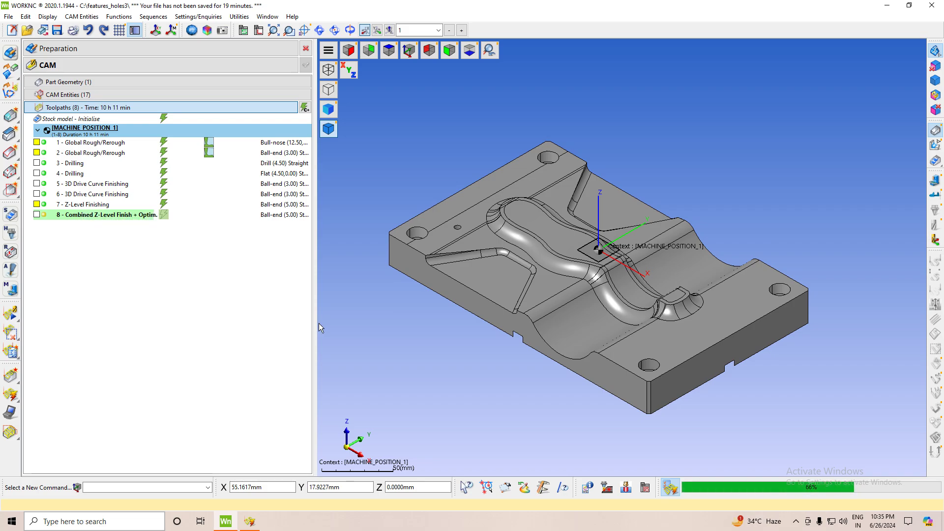
drag(313, 324, 325, 322)
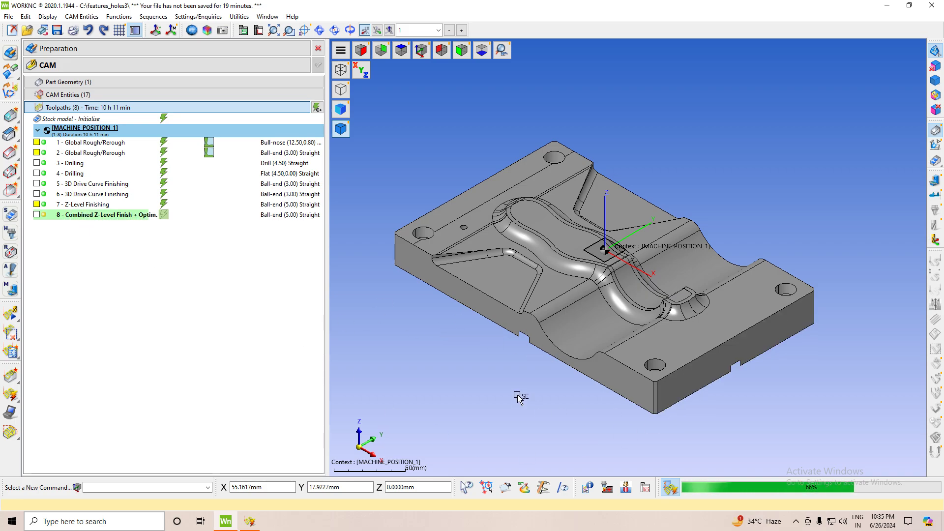
scroll(517, 393, down, 2)
scroll(447, 350, up, 1)
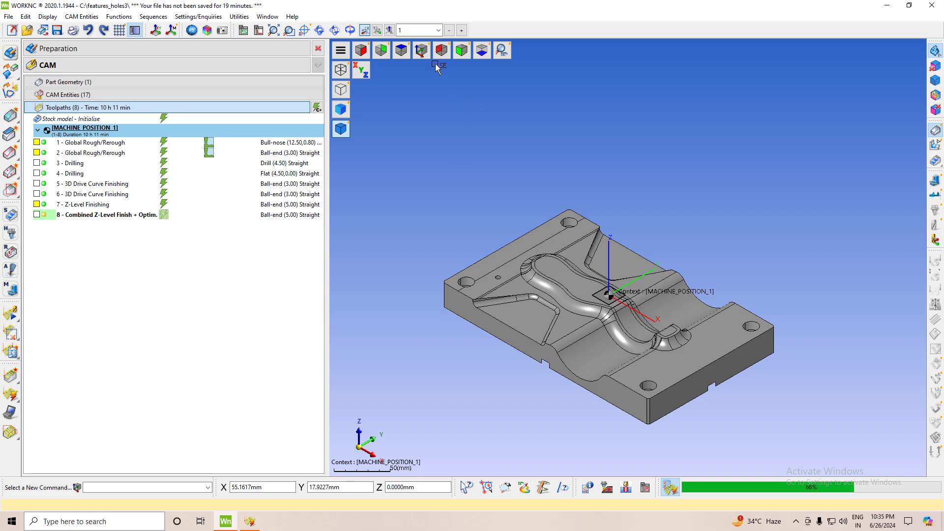
scroll(590, 376, up, 2)
scroll(718, 449, down, 2)
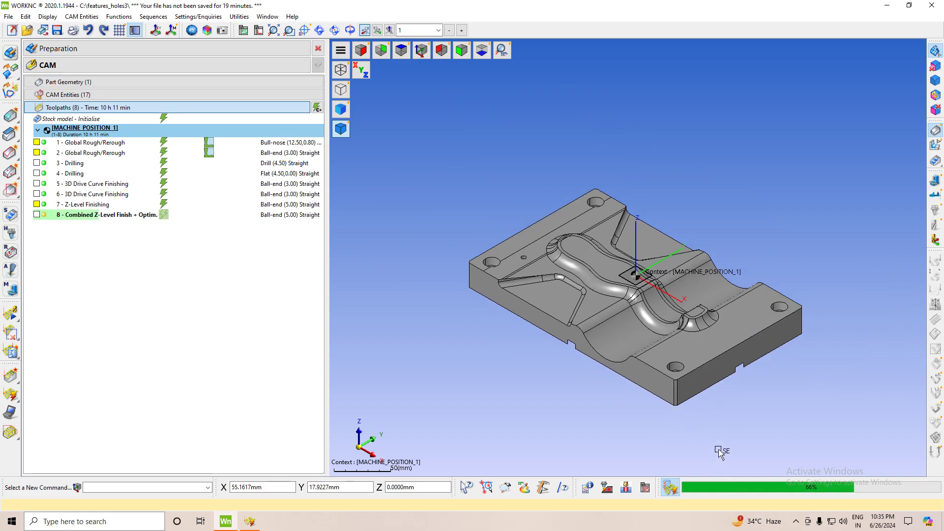
scroll(642, 407, up, 1)
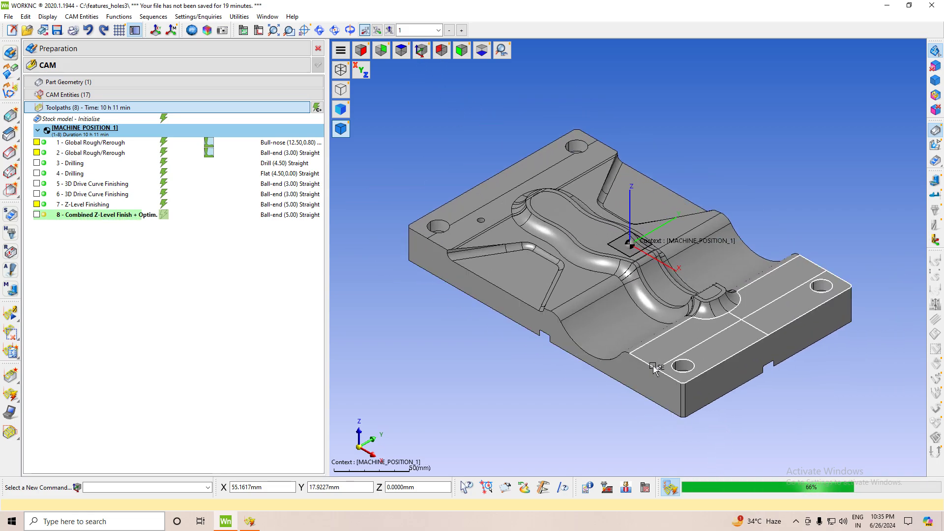
scroll(654, 368, up, 1)
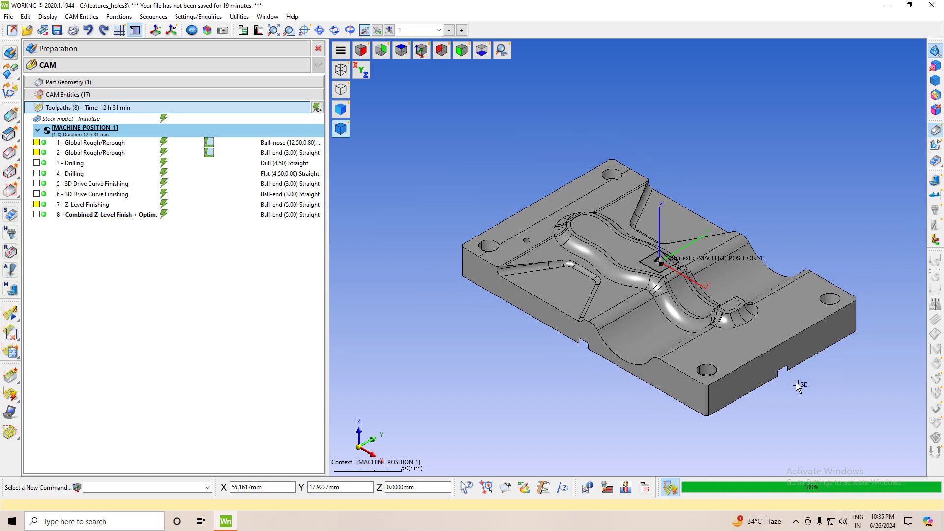
scroll(795, 382, down, 1)
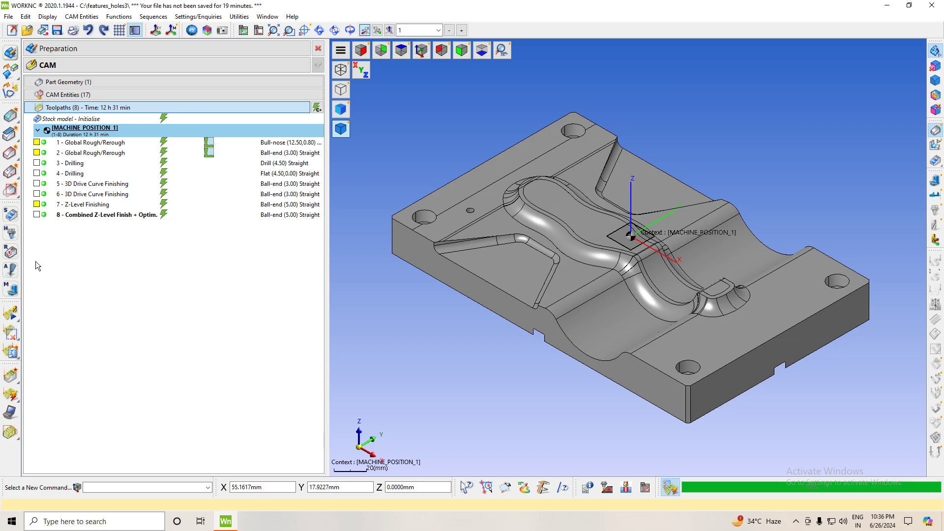
- Display toolpath 8's yellow passes, zoom and orbit to inspect them, and bring up its colour options
click(37, 215)
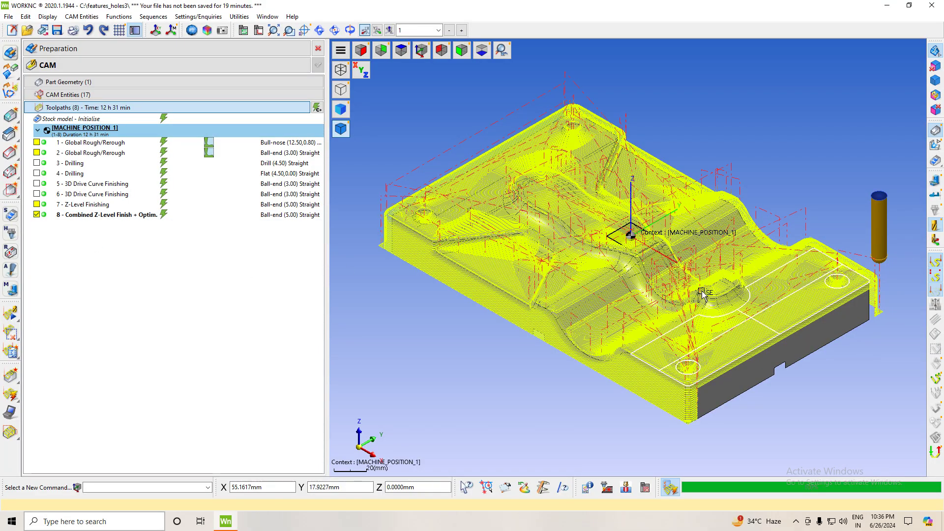
scroll(606, 278, up, 1)
scroll(606, 278, up, 1)
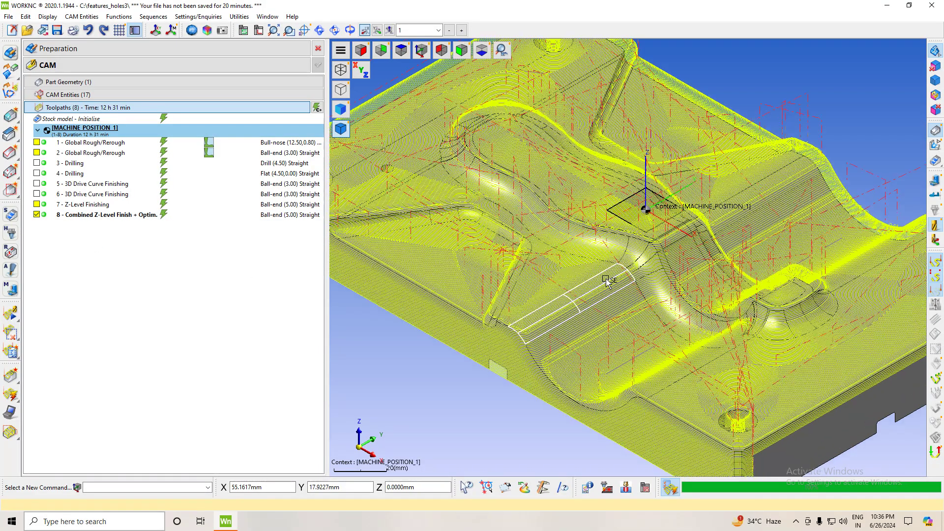
scroll(606, 278, up, 1)
scroll(646, 248, up, 1)
middle_drag(647, 248, 588, 209)
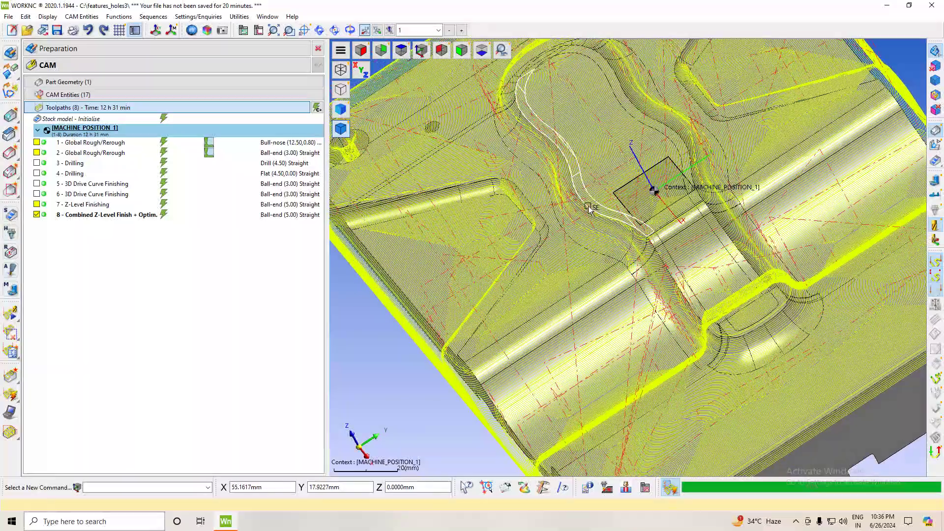
middle_drag(624, 253, 623, 249)
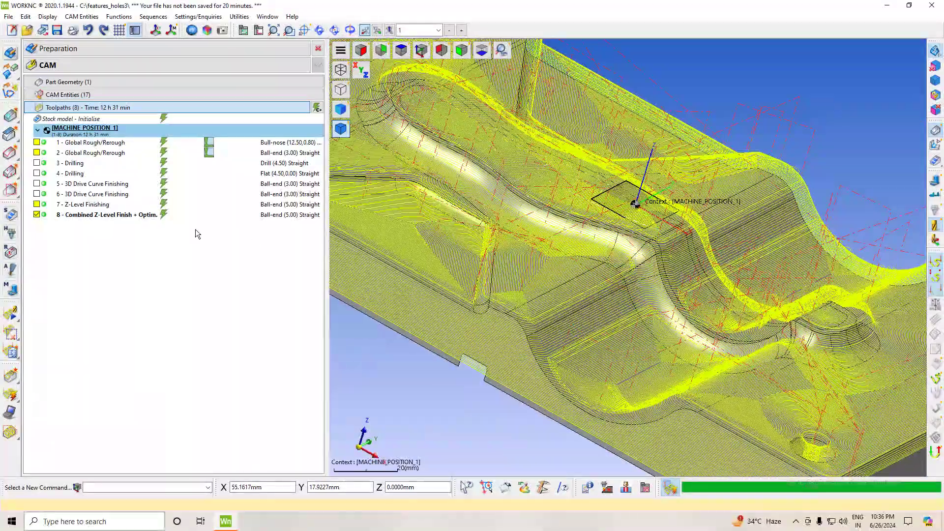
right_click(121, 215)
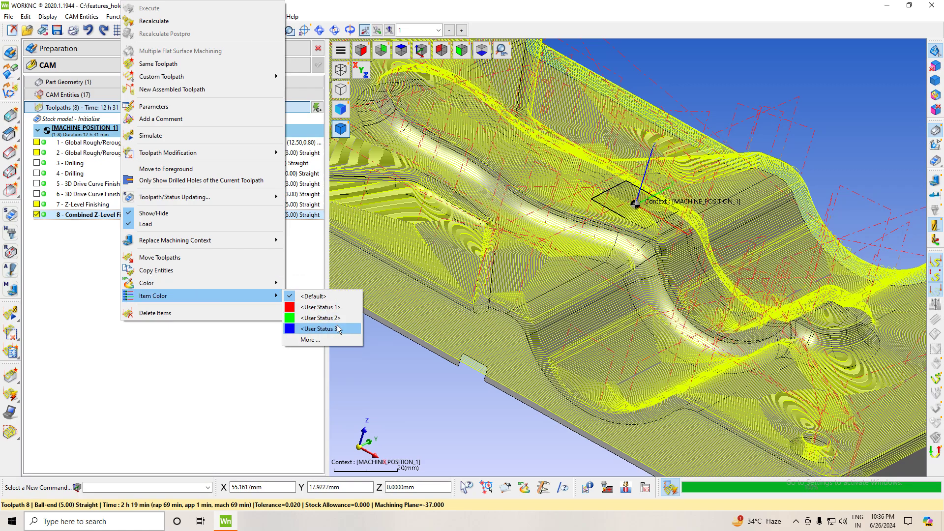
mouse_move(192, 282)
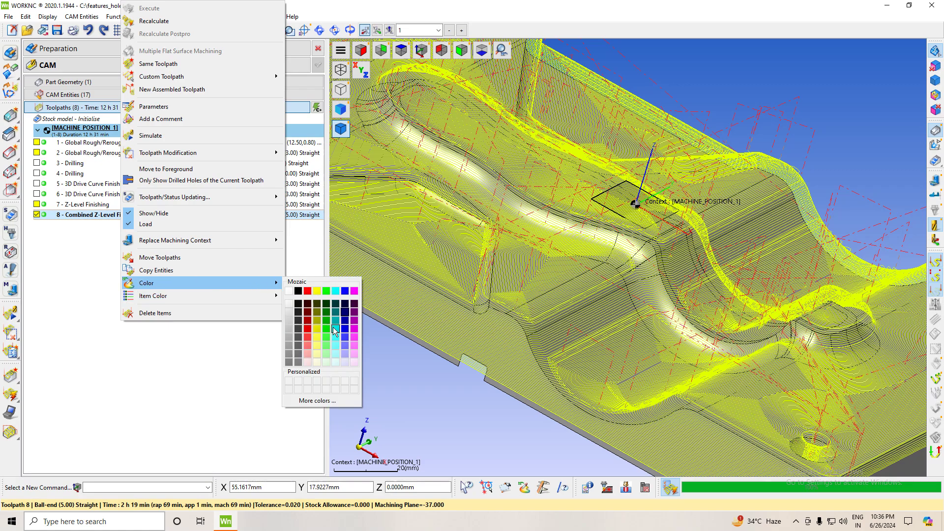
- Recolour toolpath 8 cyan, inspect it in isometric view, then hide it again
click(335, 330)
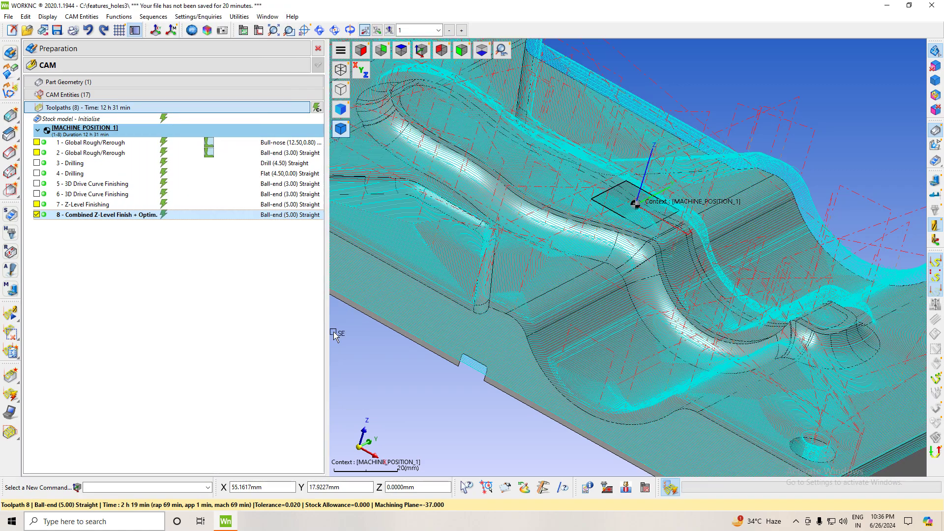
click(420, 50)
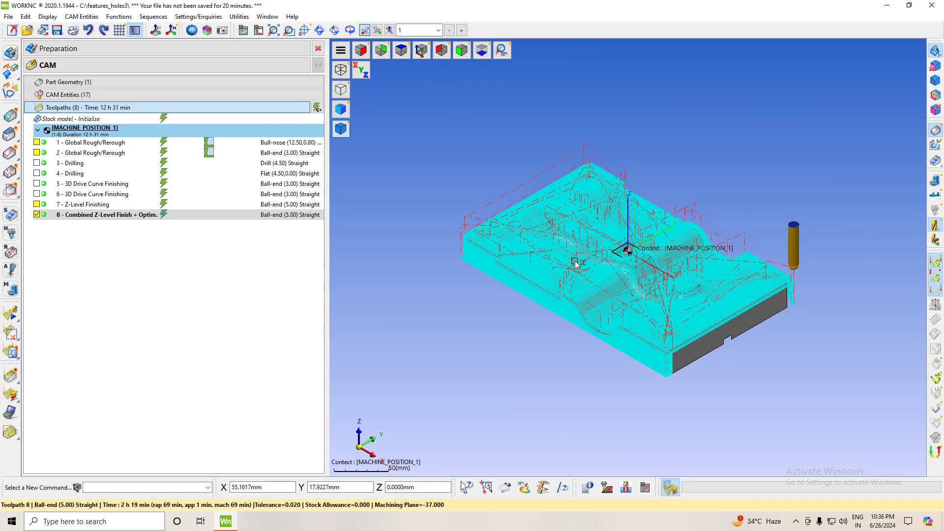
scroll(574, 264, up, 3)
scroll(584, 264, up, 3)
scroll(584, 264, up, 1)
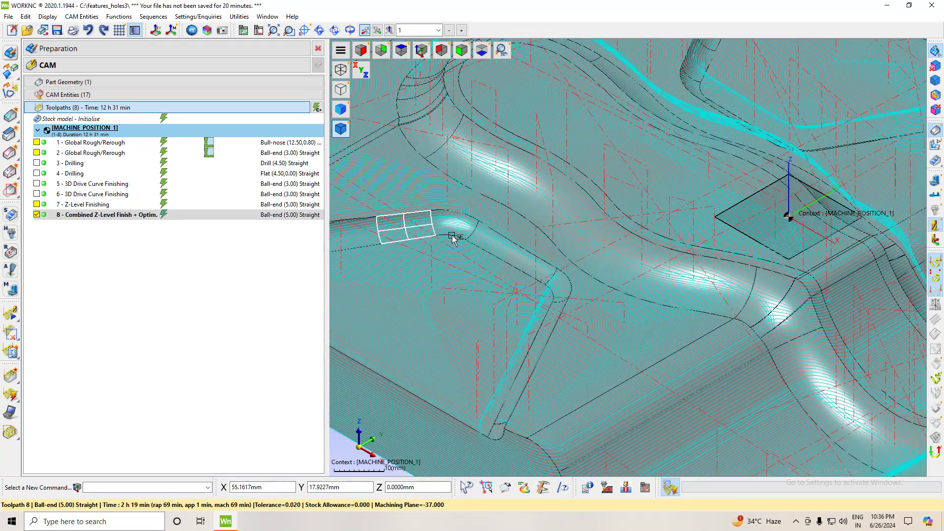
scroll(643, 197, down, 4)
scroll(540, 265, down, 3)
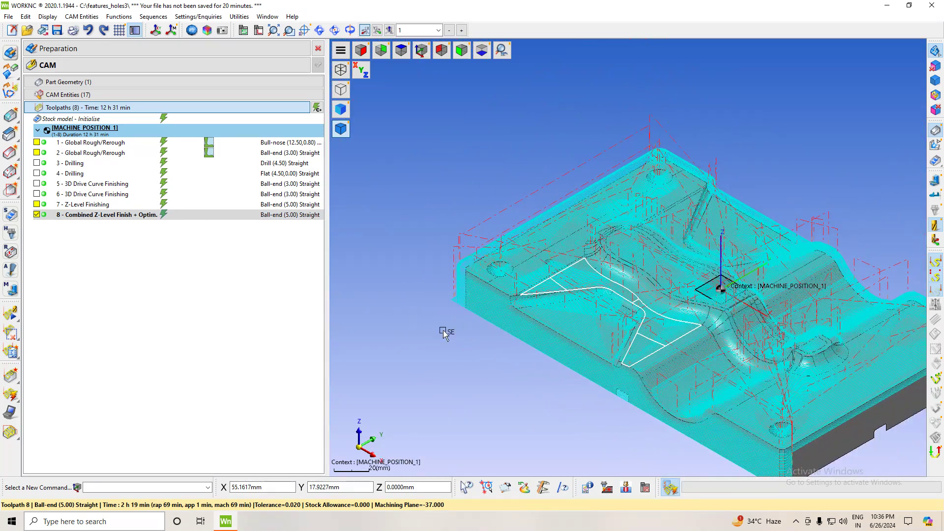
click(39, 216)
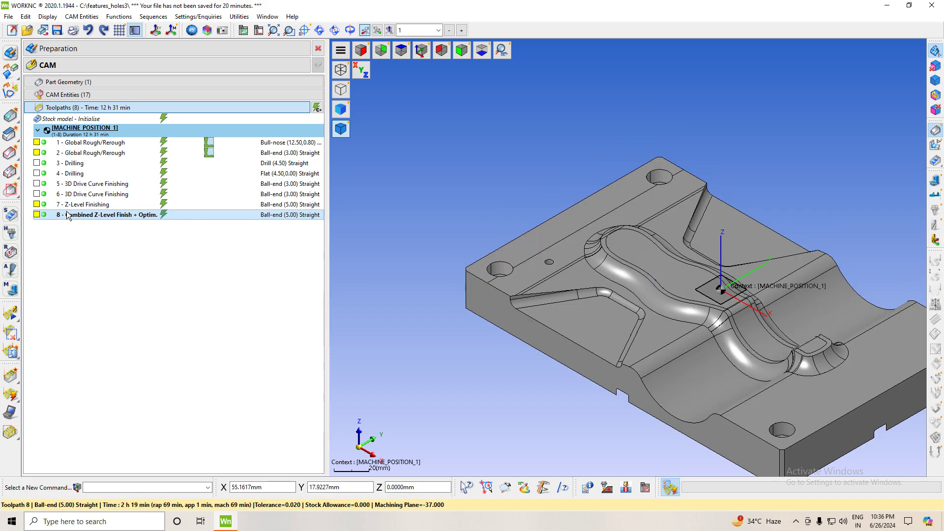
right_click(90, 223)
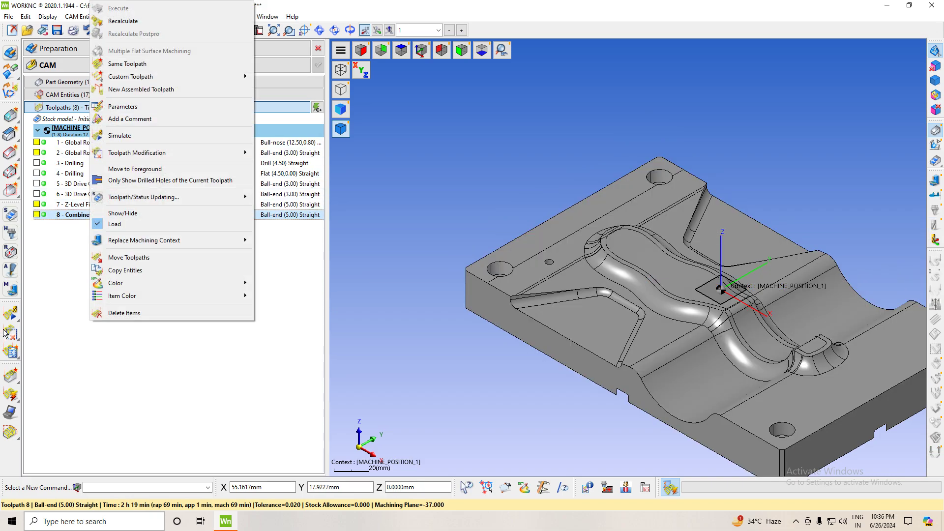
- Switch toolpath 8's strategy to Optimized Z-Level Finishing and recalculate it
click(49, 239)
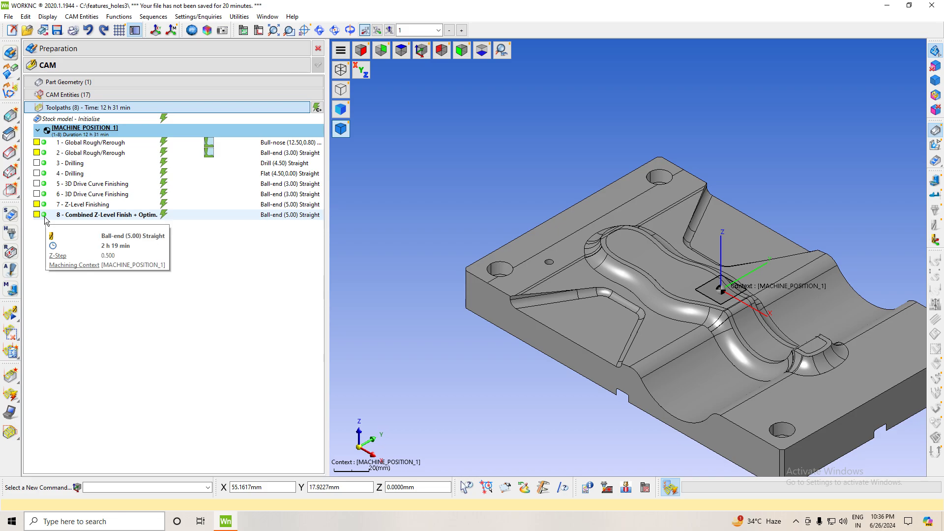
double_click(44, 217)
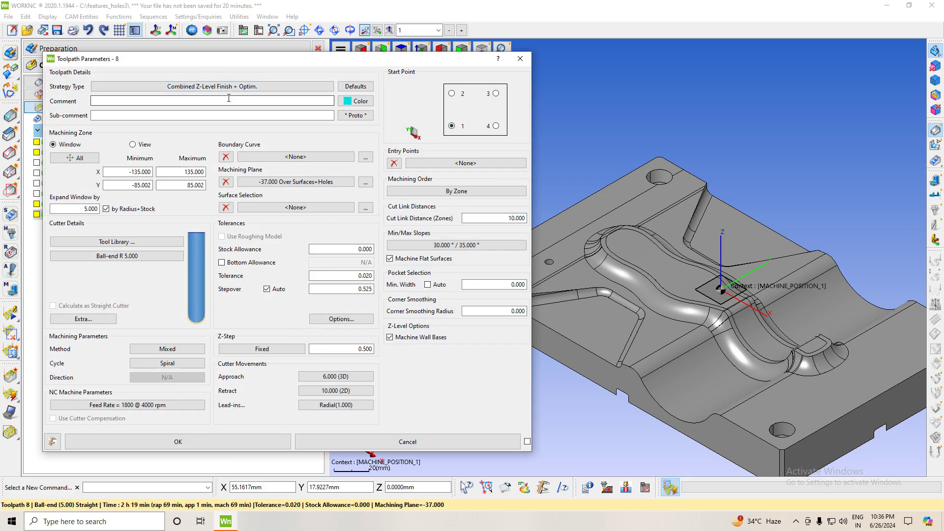
click(196, 87)
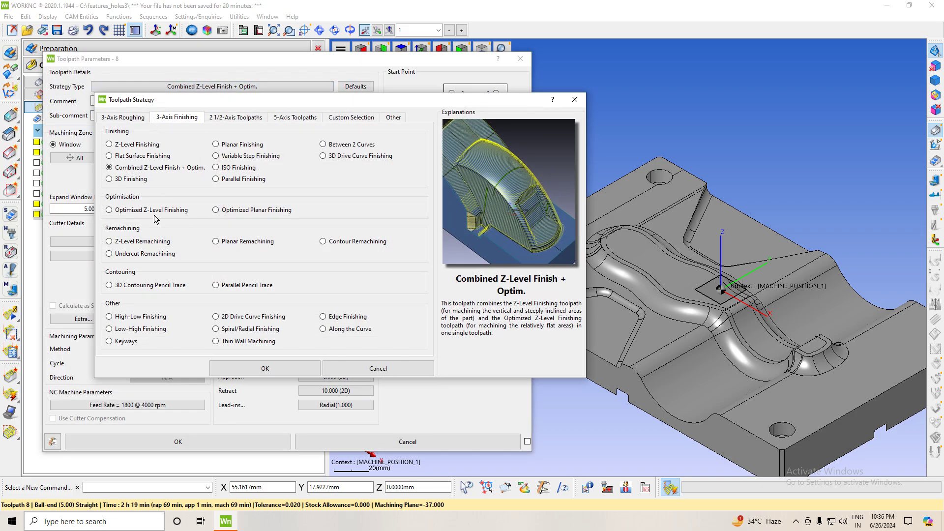
click(179, 216)
click(260, 367)
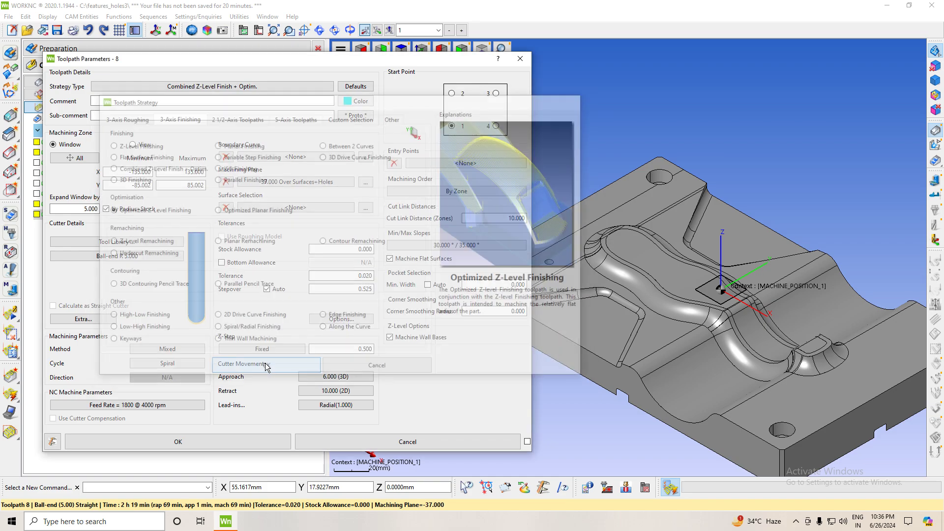
click(245, 448)
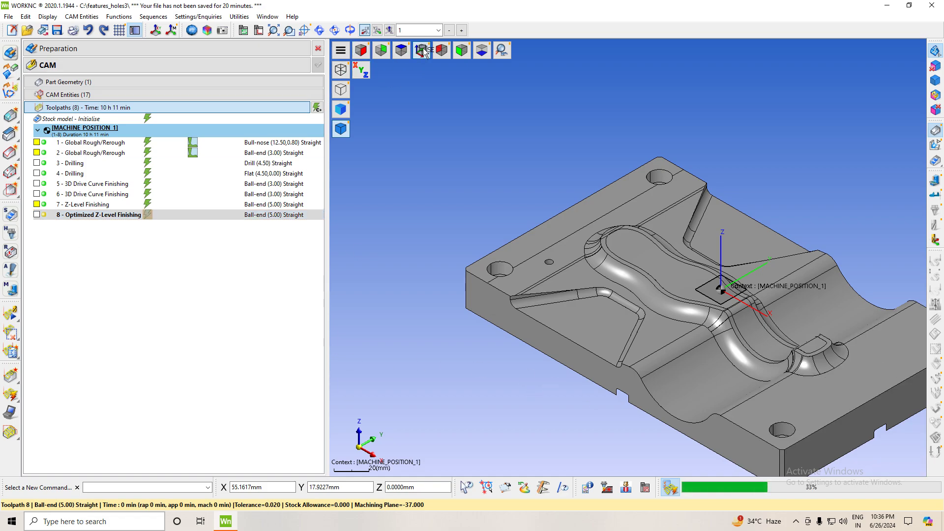
- Create a new toolpath 9, keeping its Optimized Z-Level Finishing strategy
right_click(103, 255)
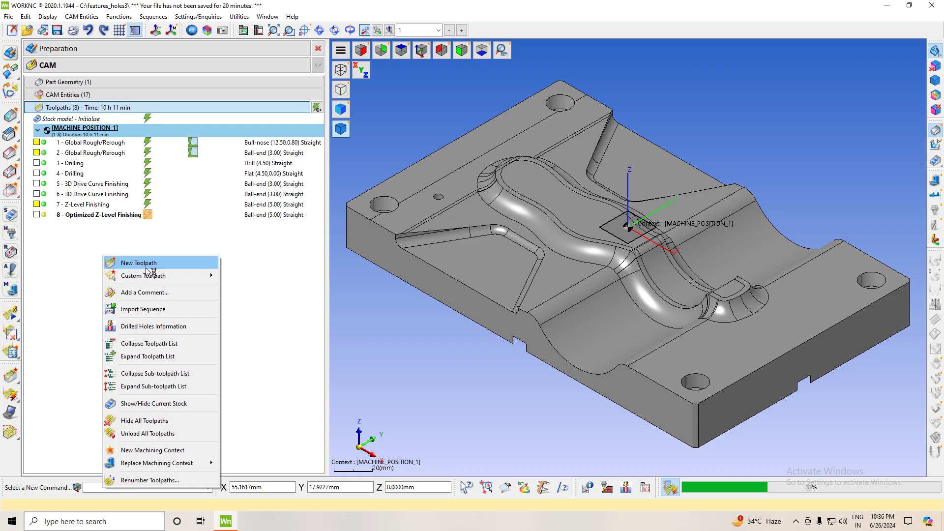
click(139, 263)
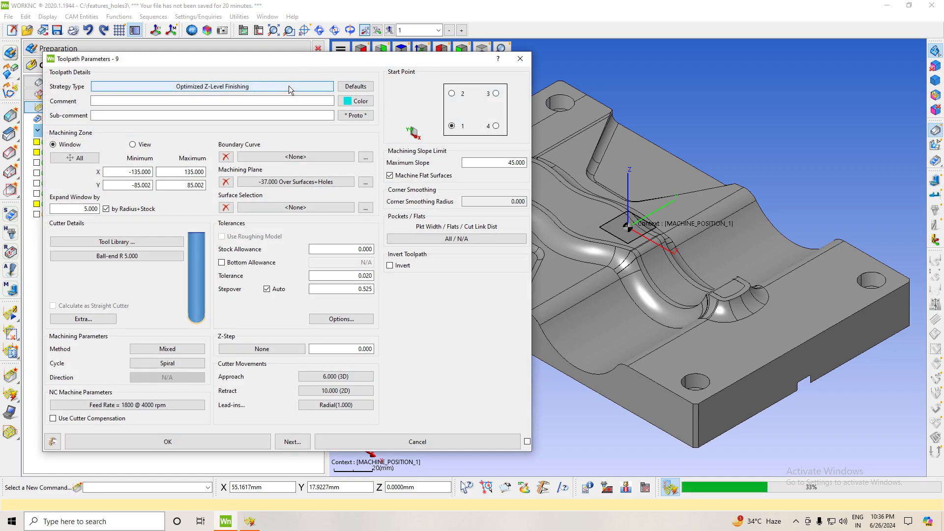
click(284, 87)
click(240, 118)
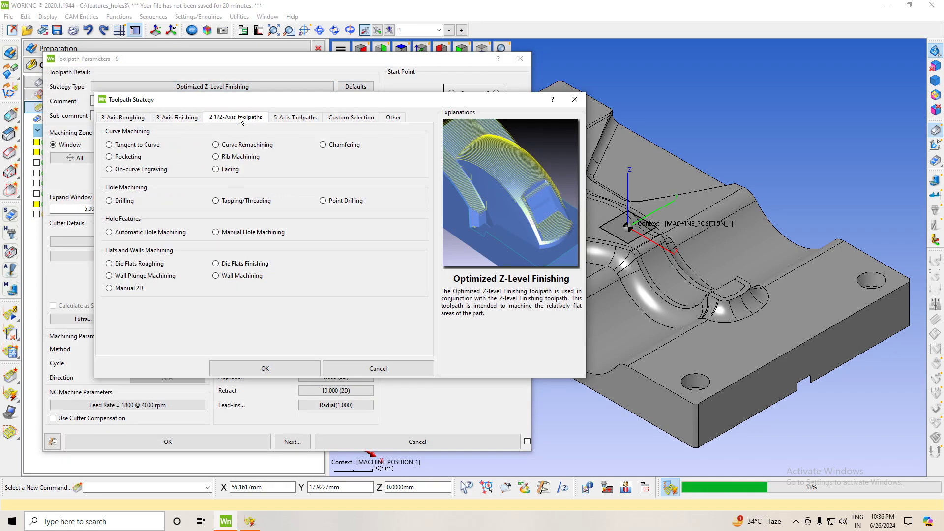
click(177, 118)
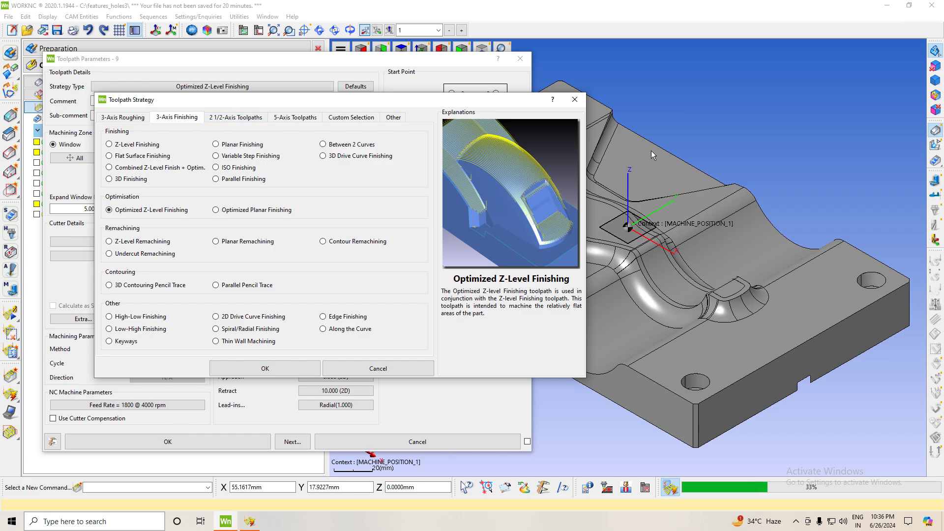
click(265, 368)
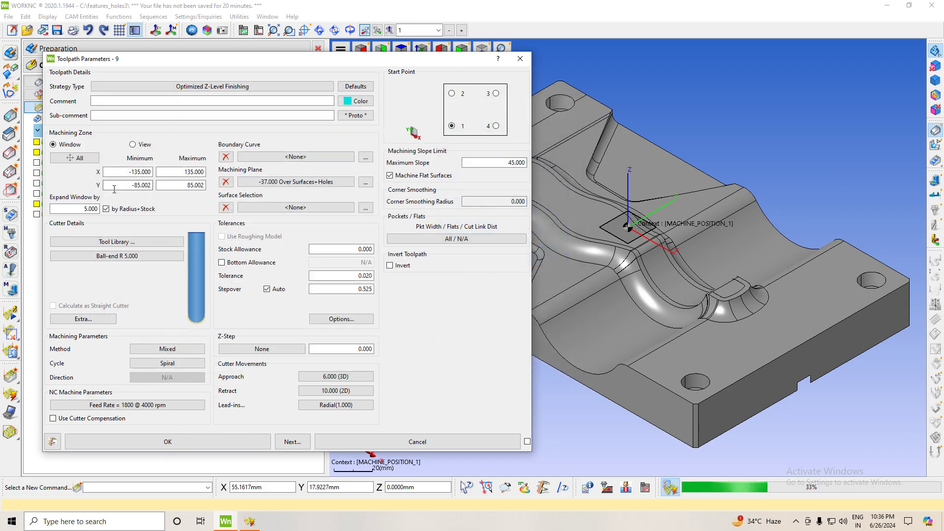
- Give toolpath 9 a ball-end cutter of radius 4 and clear its machining plane
click(143, 256)
text(4.000)
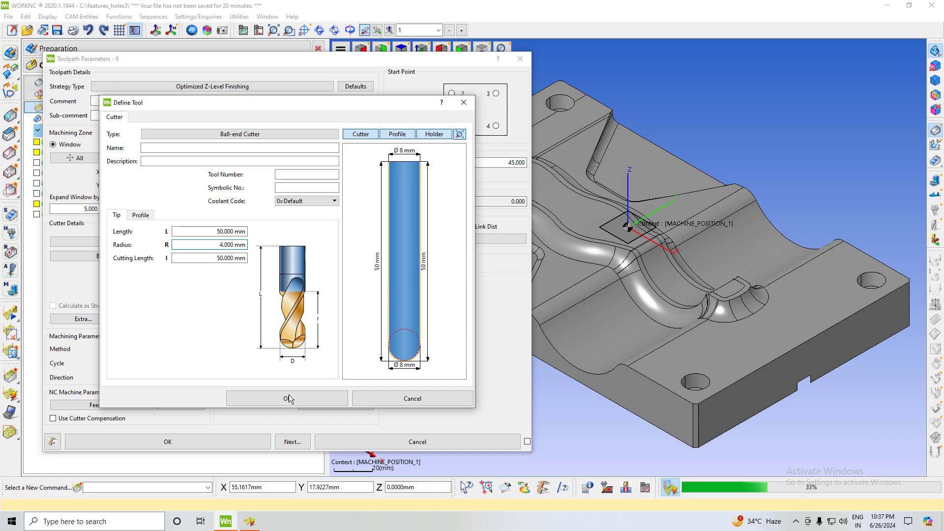
click(289, 397)
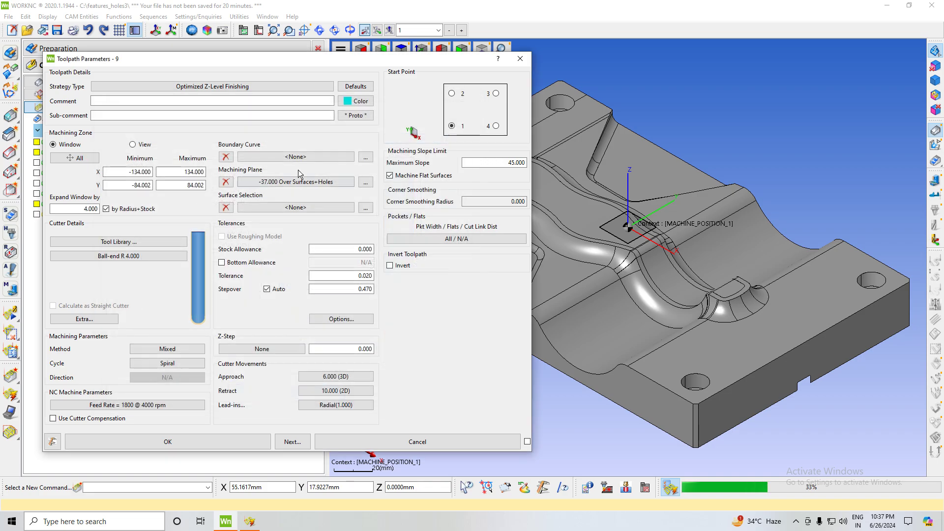
click(225, 182)
- Set toolpath 9's strategy to 3D Drive Curve Finishing
click(225, 86)
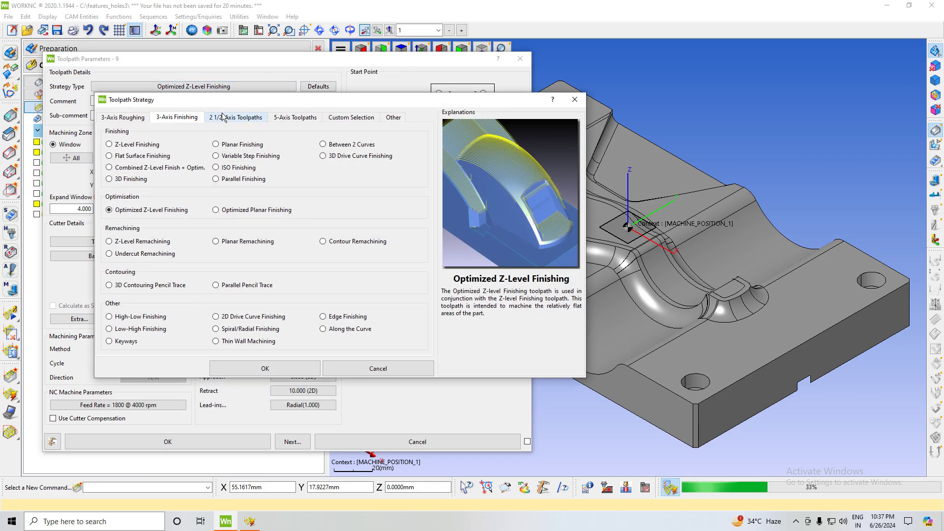
click(213, 121)
click(171, 119)
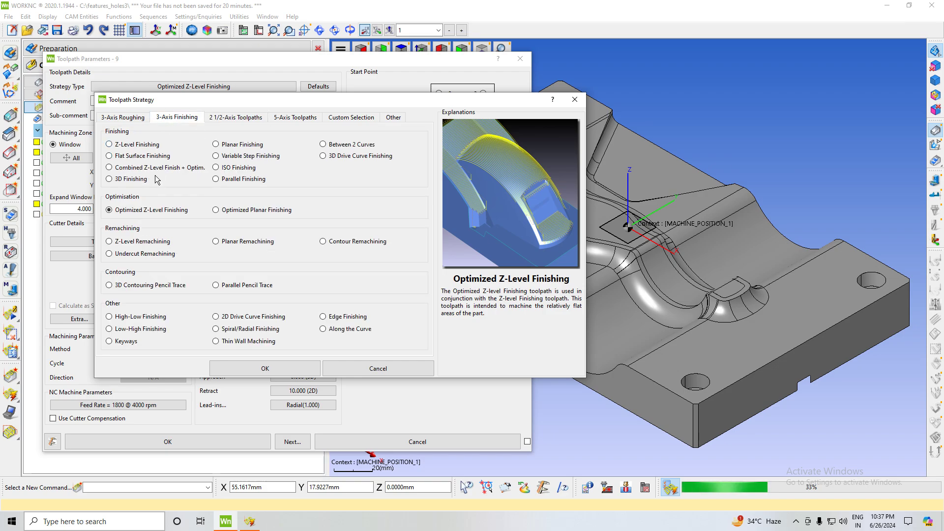
click(358, 156)
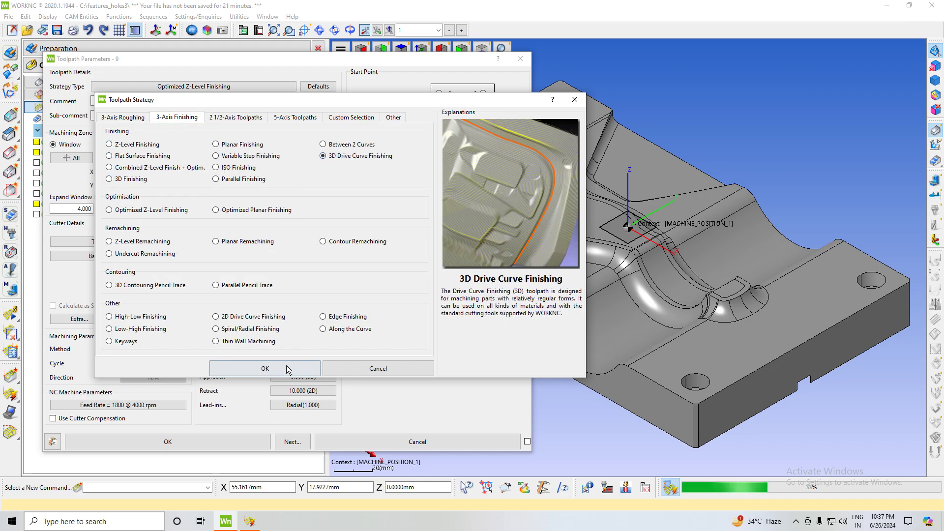
click(262, 369)
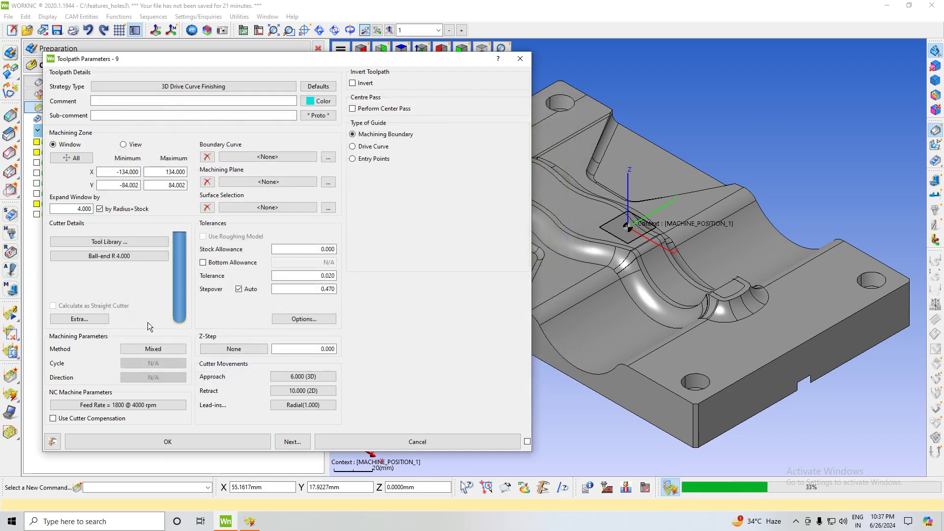
- Machine surfaces Groupe_003 with toolpath 9 and save its parameters
click(282, 207)
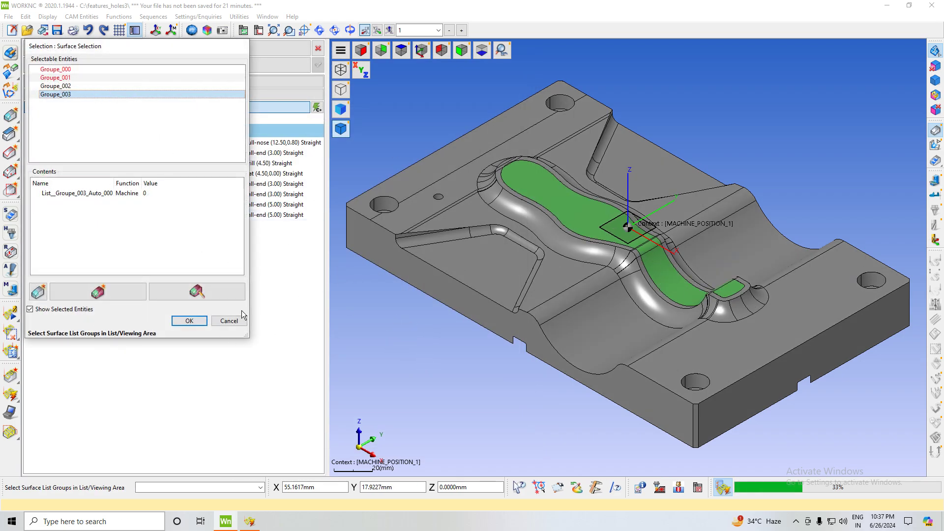
click(189, 320)
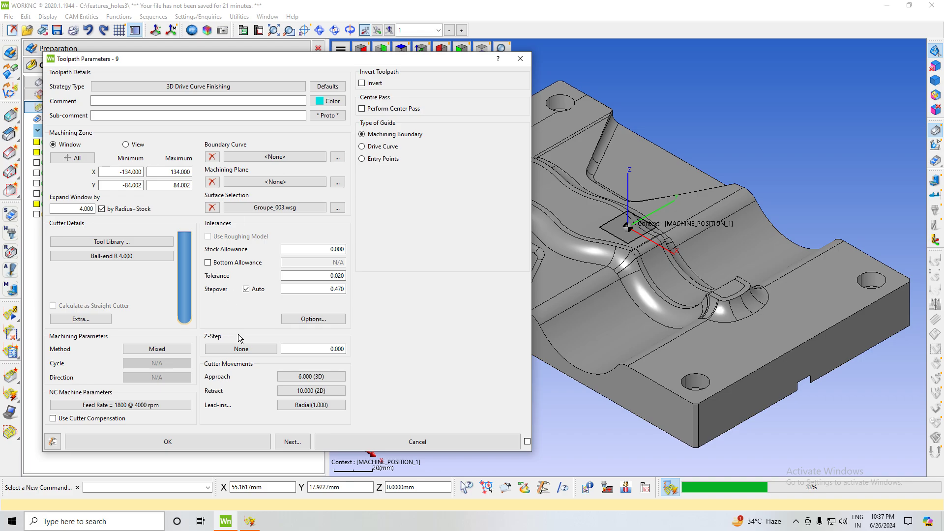
click(246, 442)
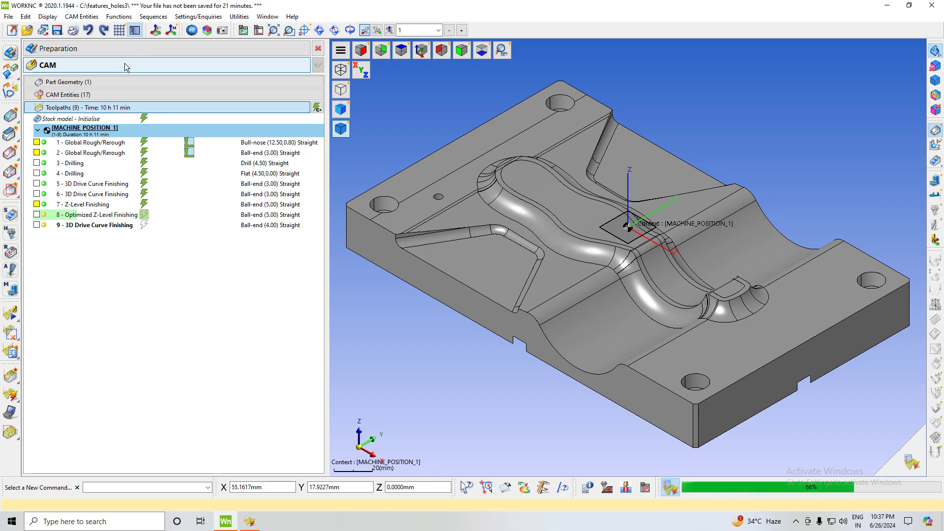
- Expand CAM Entities to show the existing surface list groups
click(104, 83)
click(105, 84)
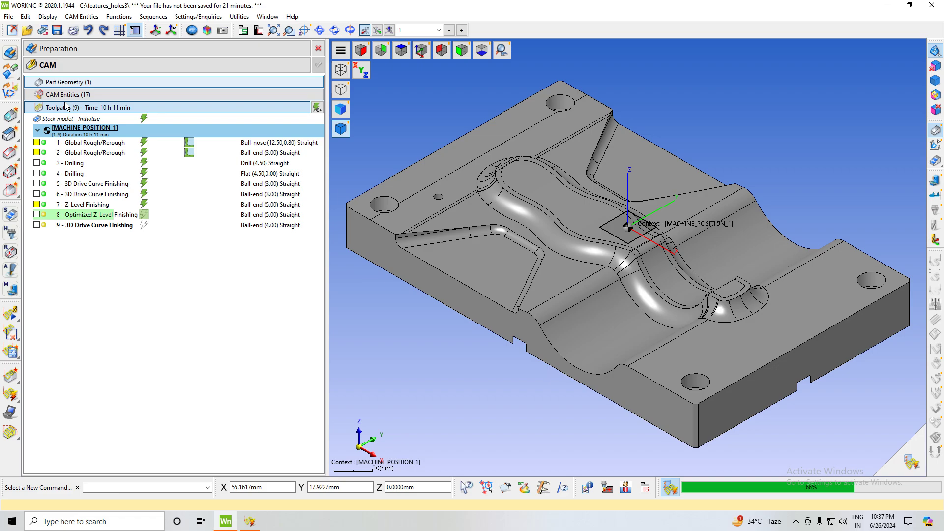
click(28, 95)
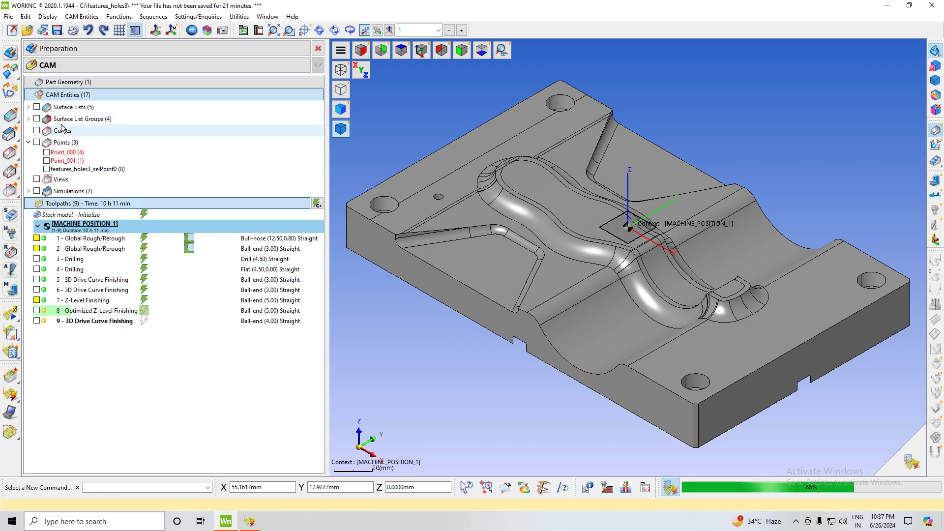
click(28, 119)
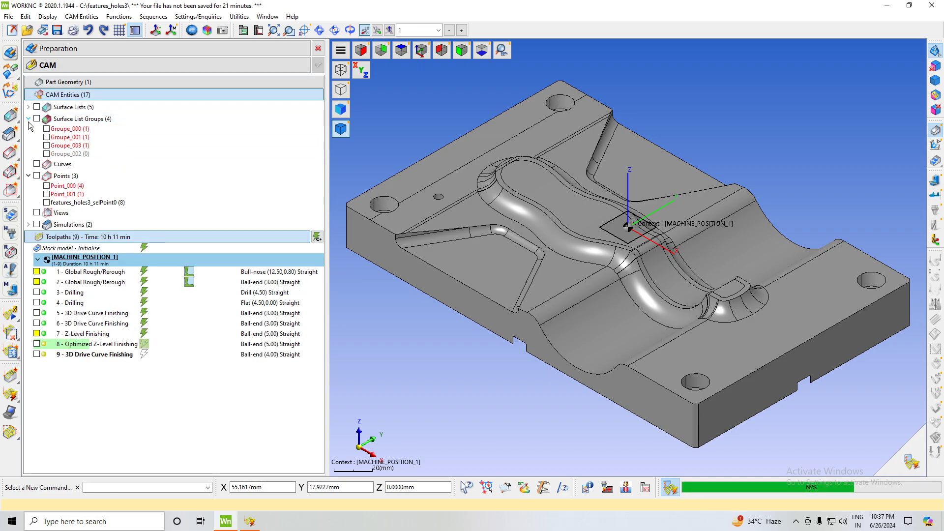
- Start surface list group Groupe_004, pick a channel surface, and begin a new list
right_click(96, 119)
click(153, 129)
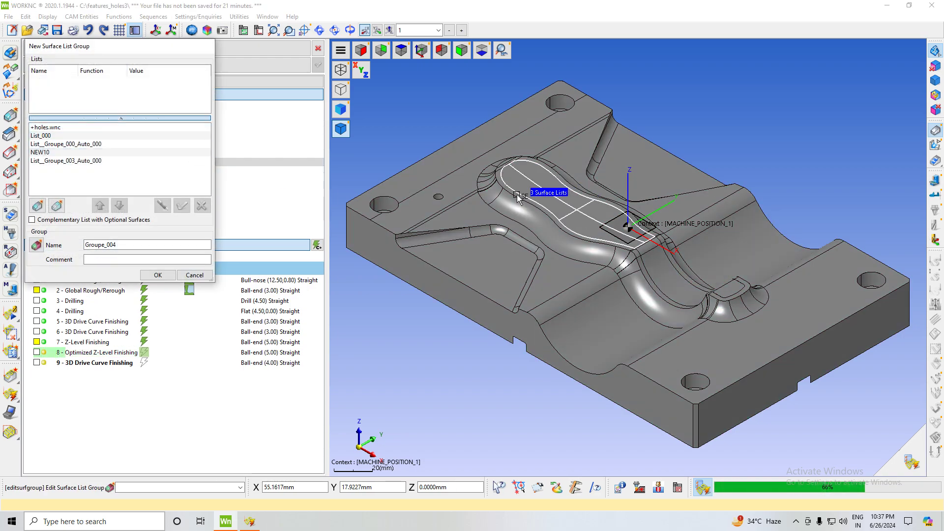
click(431, 244)
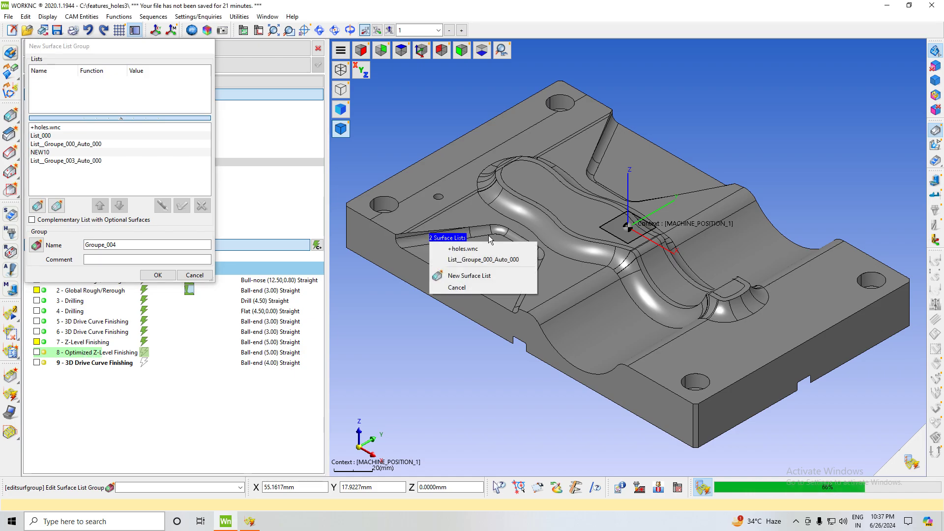
click(467, 275)
- Refine the surface selection with invert, removing the top strip and upper slanted face
click(470, 242)
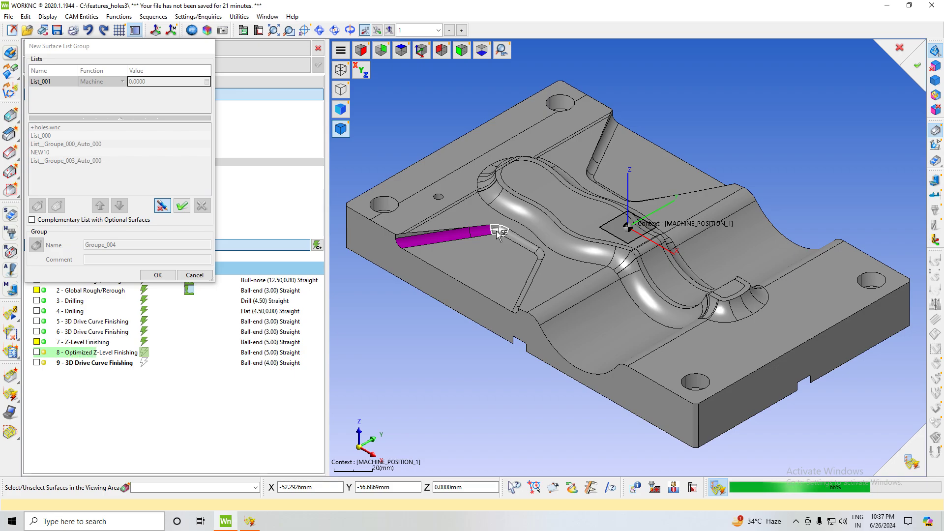
key(i)
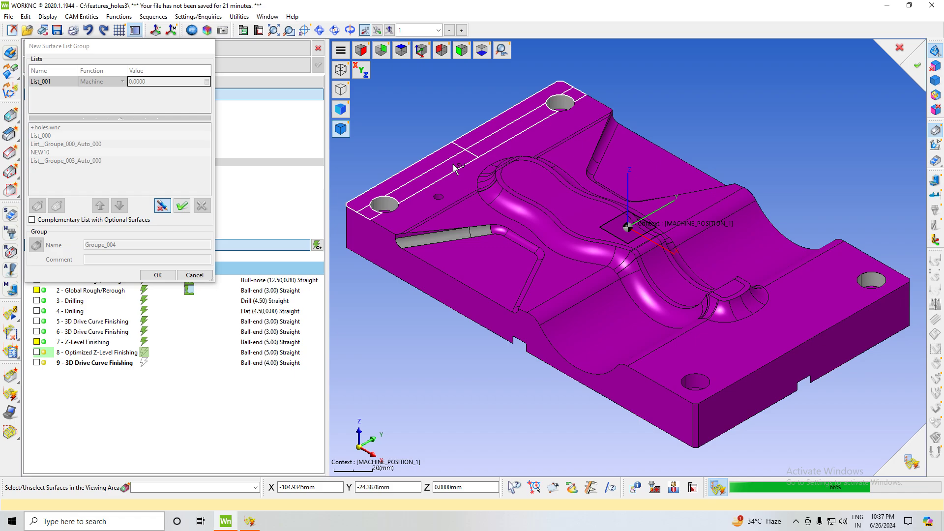
click(453, 167)
key(i)
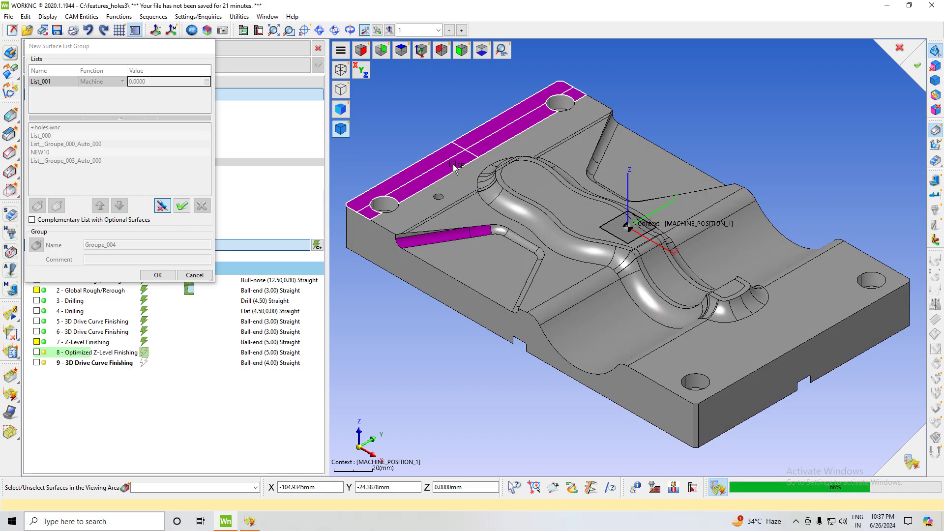
click(453, 167)
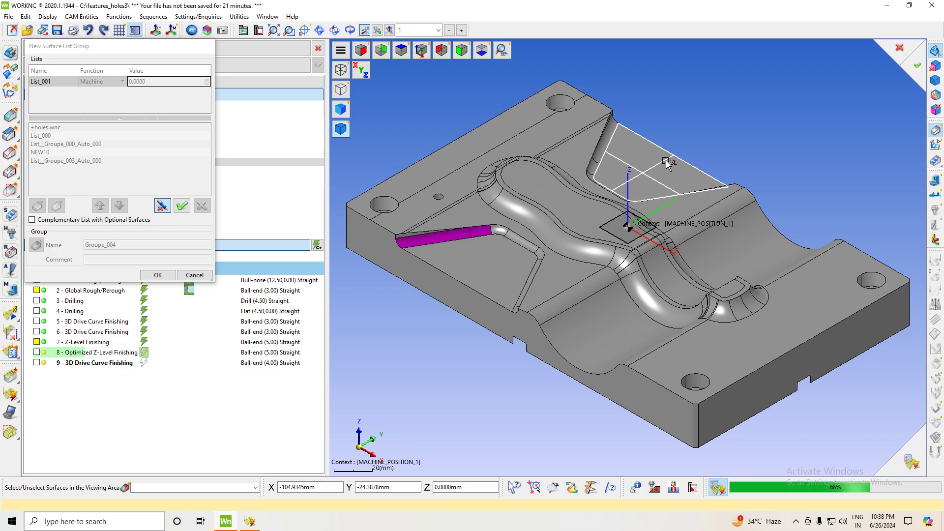
key(i)
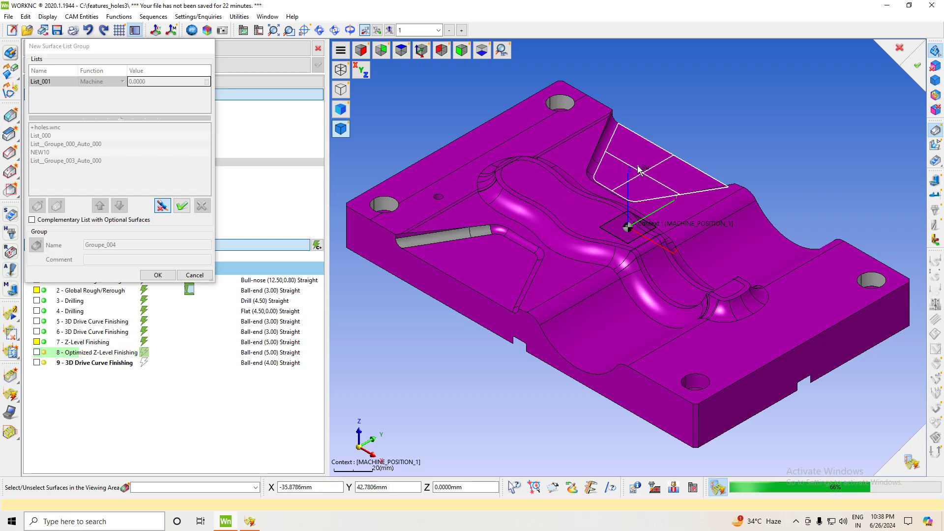
click(638, 170)
key(i)
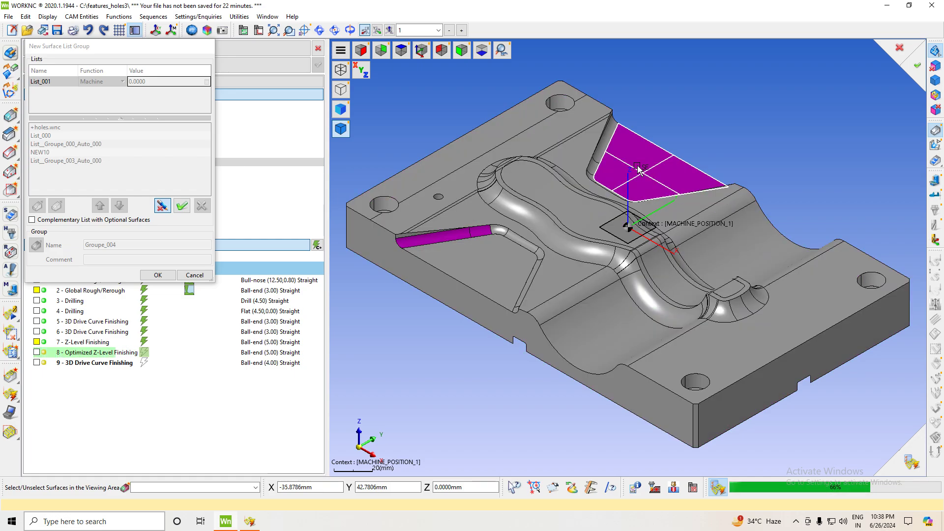
click(638, 169)
scroll(504, 236, up, 2)
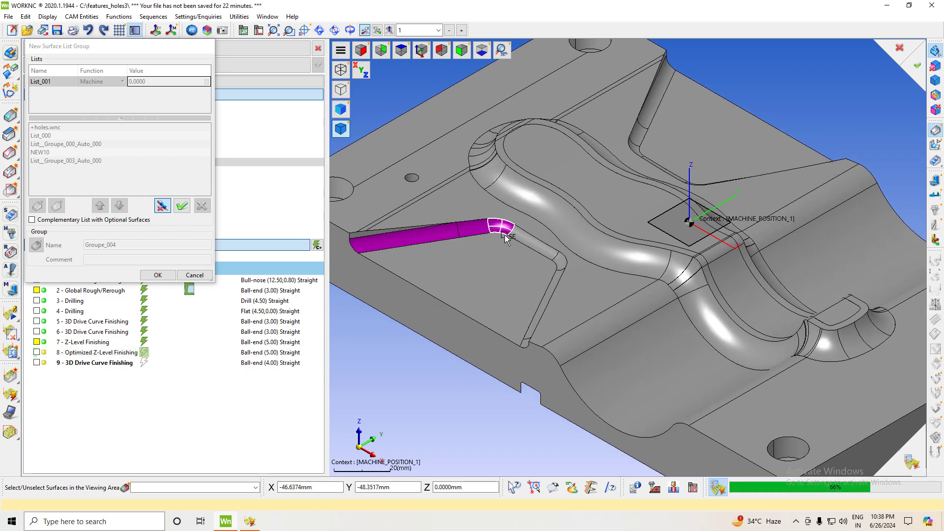
- Select the pocket floor, side wall and corner fillet, and validate them as List_001
click(509, 251)
click(559, 259)
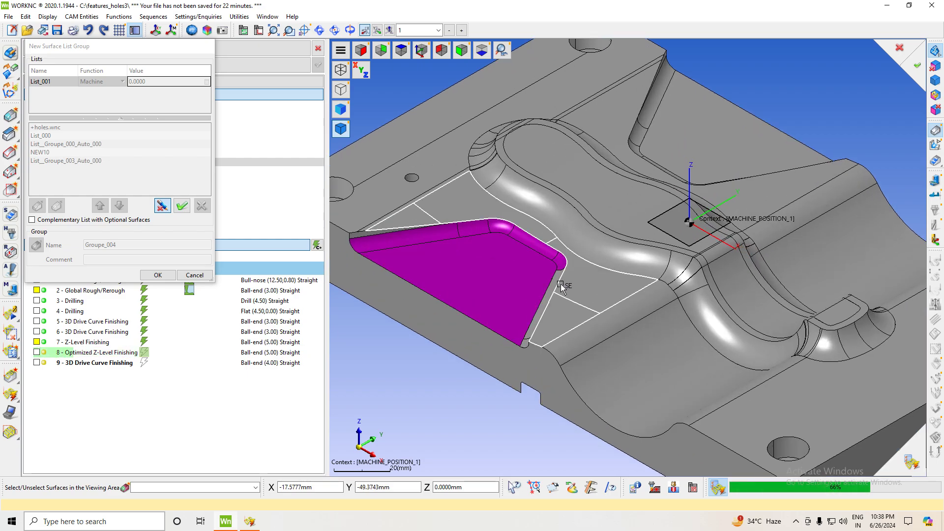
middle_drag(561, 287, 577, 320)
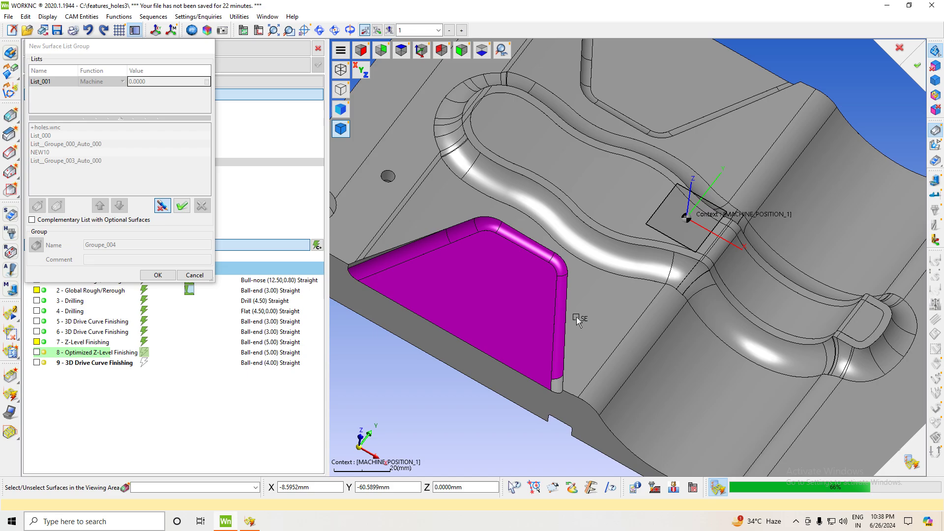
click(555, 384)
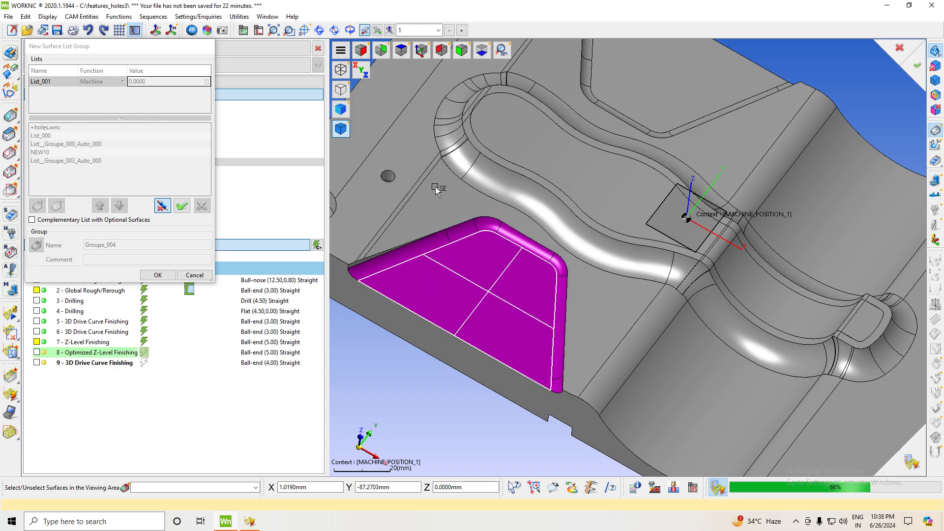
middle_click(435, 190)
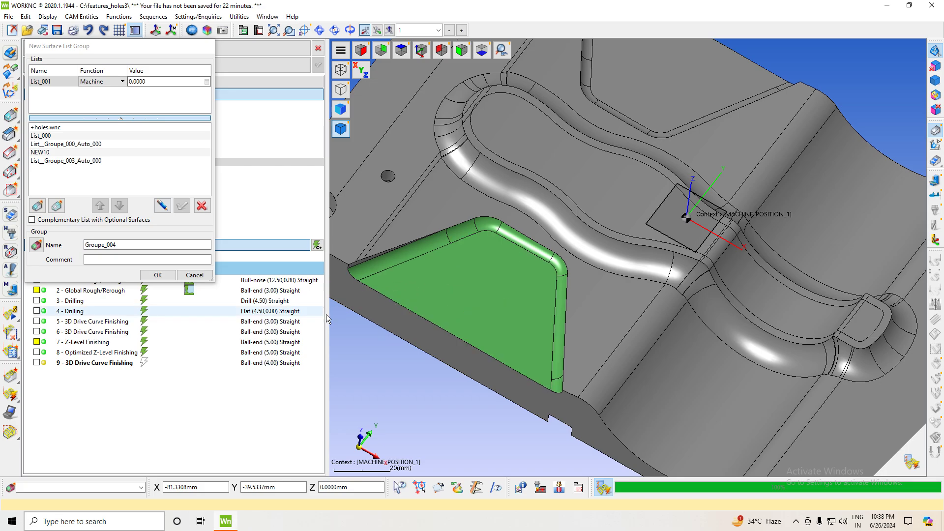
click(157, 275)
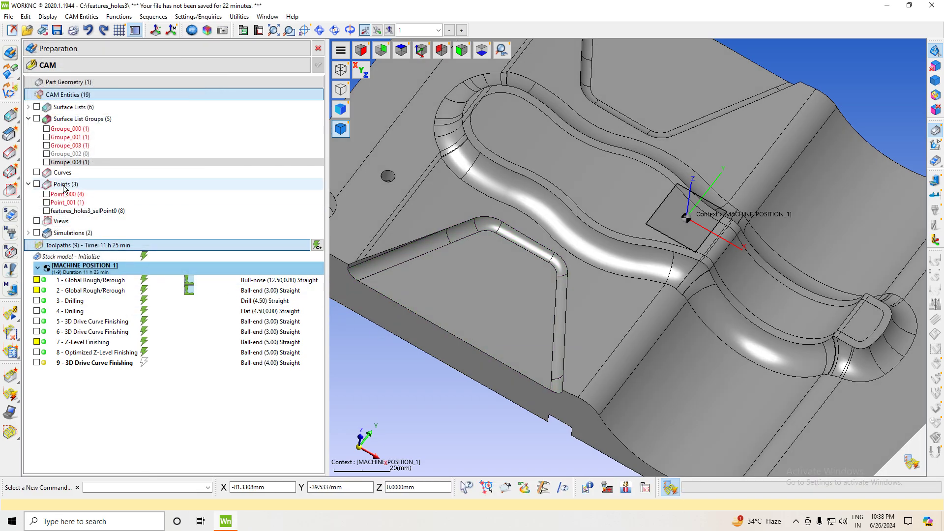
- Preview the Groupe_004 face on the whole part, hide it, and collapse CAM Entities
click(47, 162)
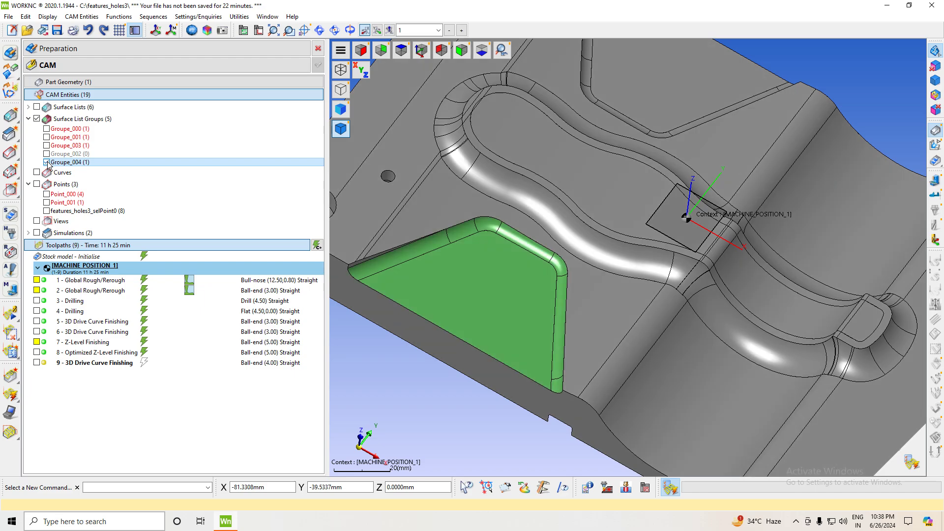
click(421, 51)
click(47, 162)
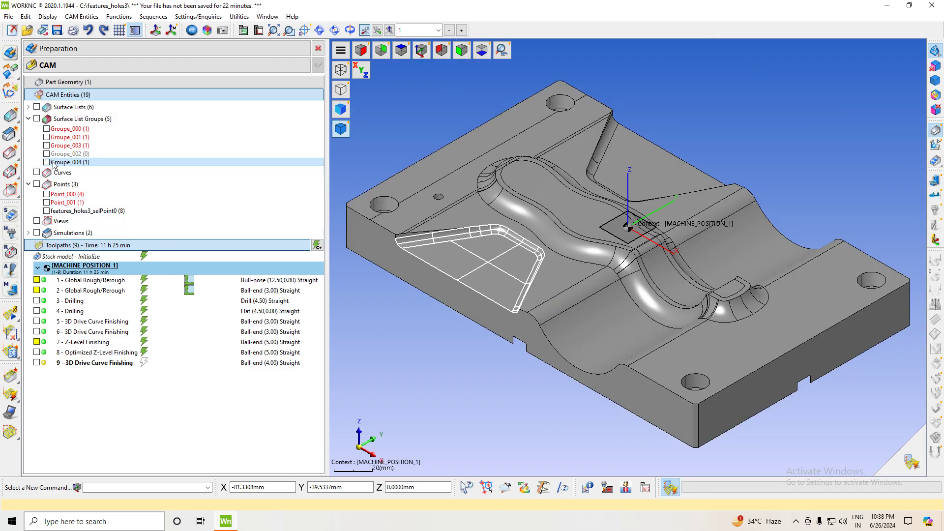
click(46, 162)
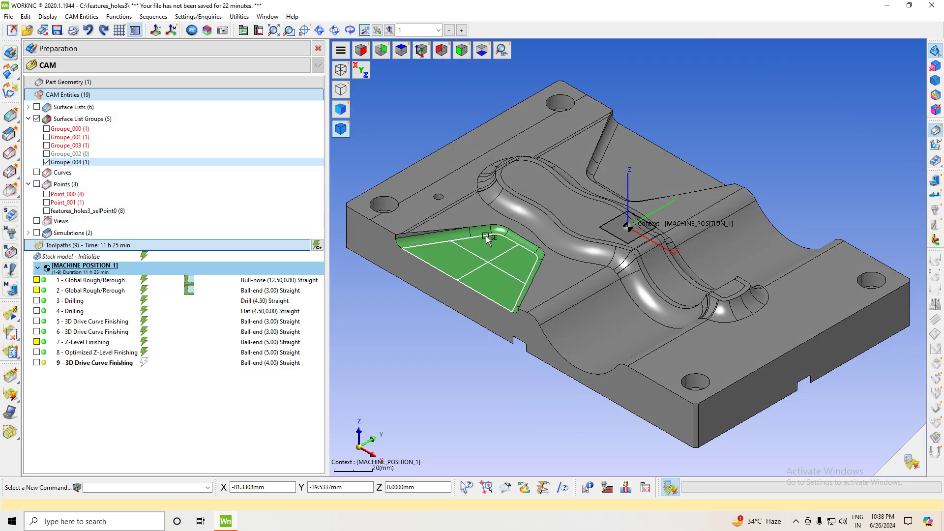
click(46, 162)
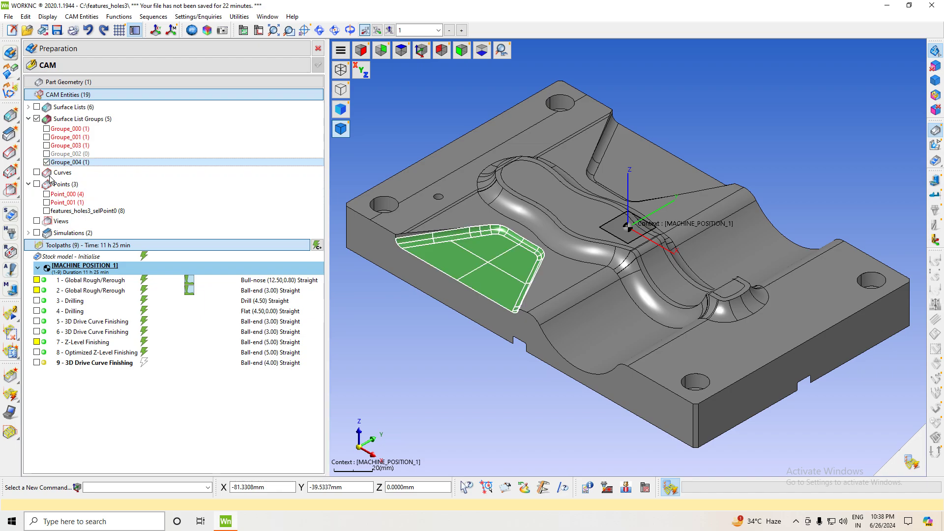
click(47, 162)
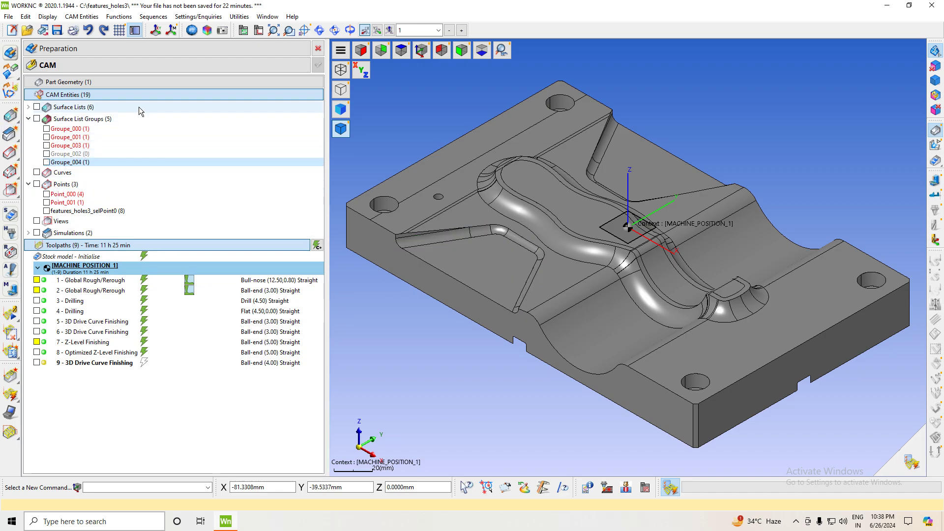
click(162, 94)
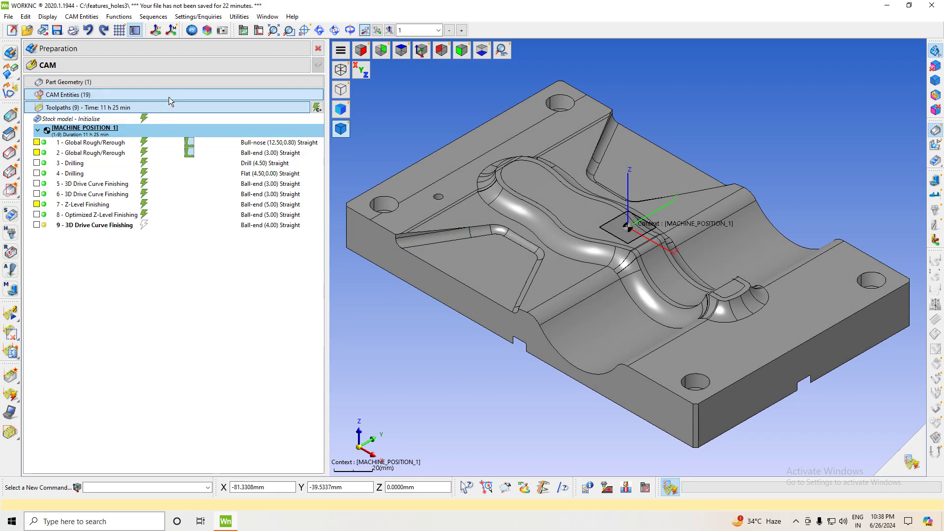
- Display toolpath 8 and inspect it over the whole part in isometric view
click(37, 215)
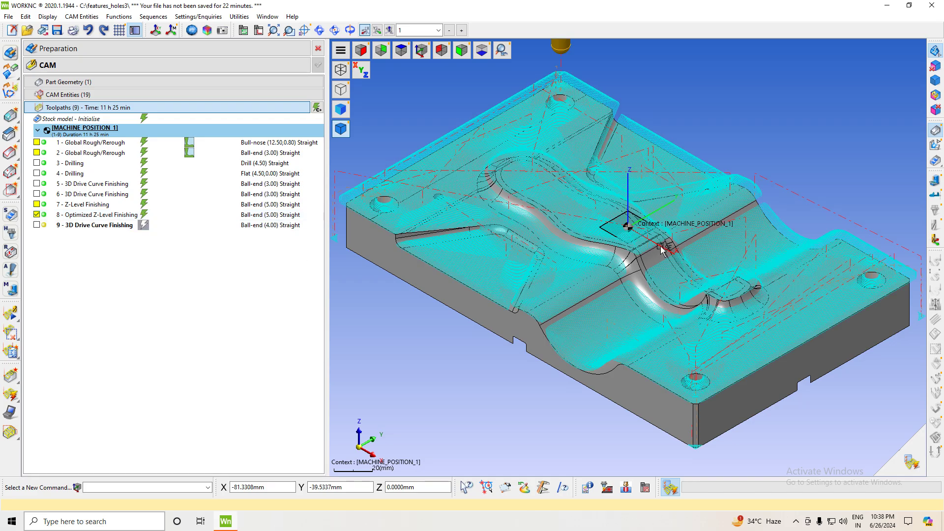
mouse_move(710, 216)
middle_down()
mouse_move(707, 290)
mouse_move(728, 315)
middle_up()
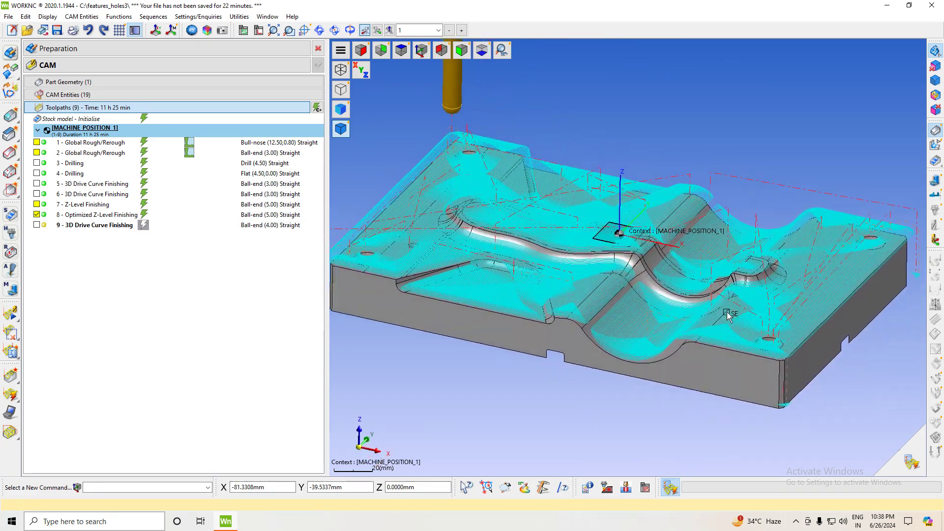
click(422, 52)
scroll(559, 265, up, 3)
scroll(559, 265, up, 3)
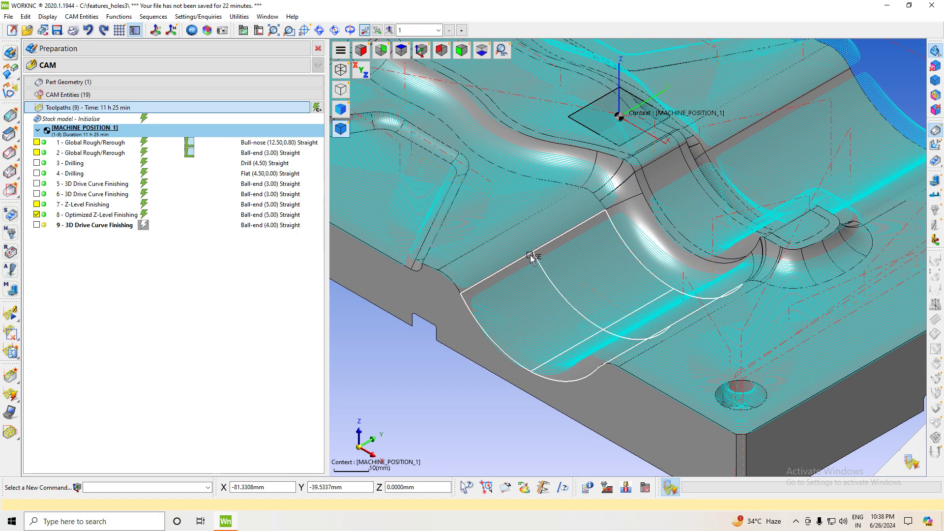
scroll(592, 278, down, 2)
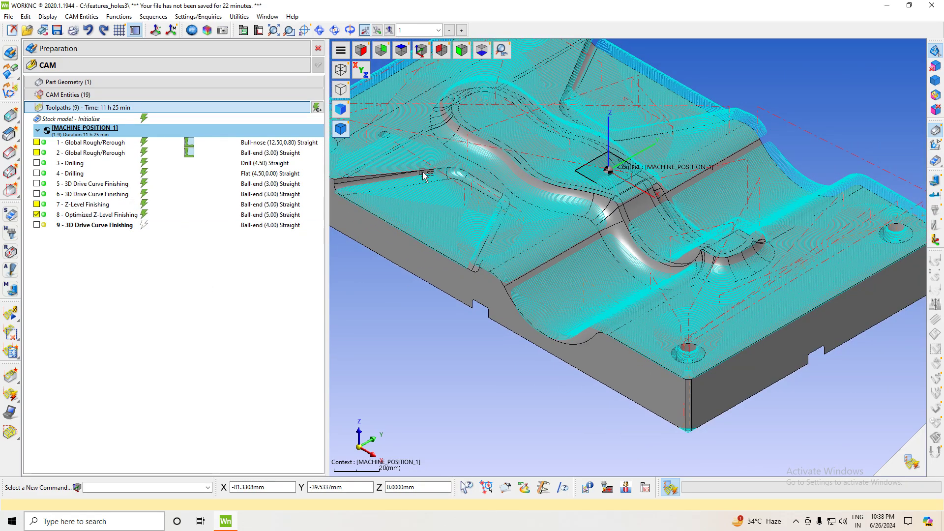
click(429, 49)
click(422, 49)
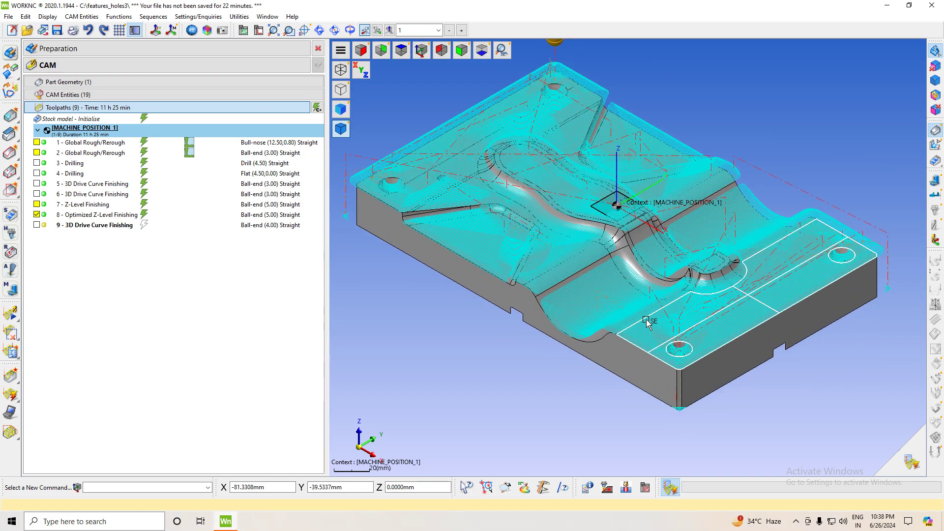
- Try step-by-step playback, dismiss the not-computed warning, and bring up toolpath 8's options
click(15, 317)
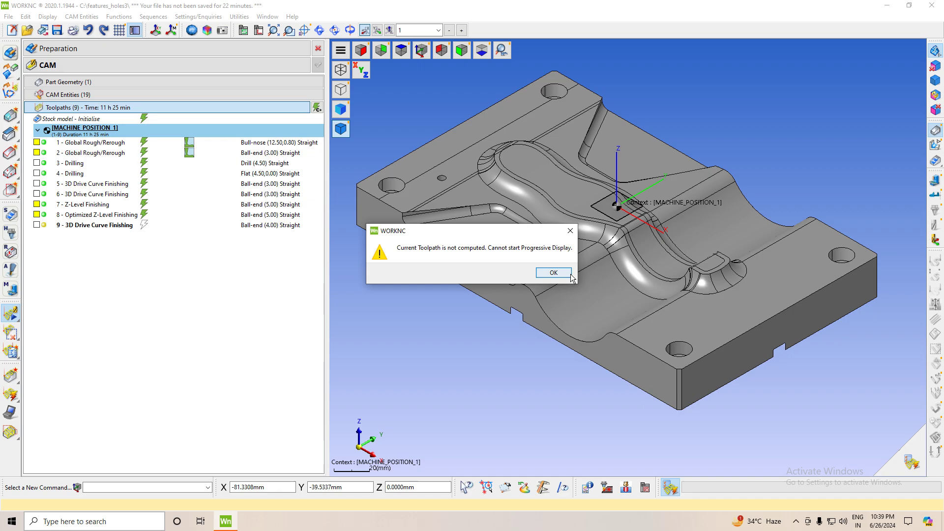
click(553, 272)
right_click(107, 219)
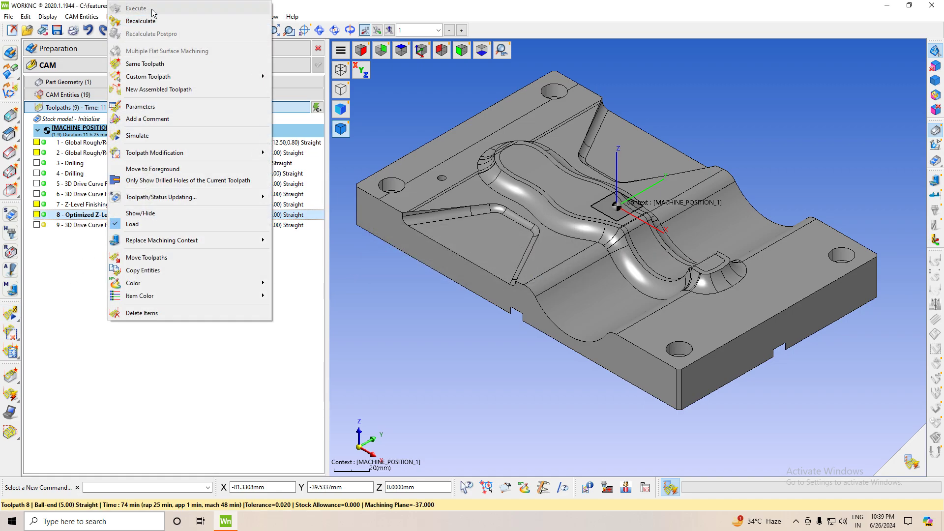
- Replay toolpath 8 in Progressive Display at speed 70000, then slow it down
click(169, 136)
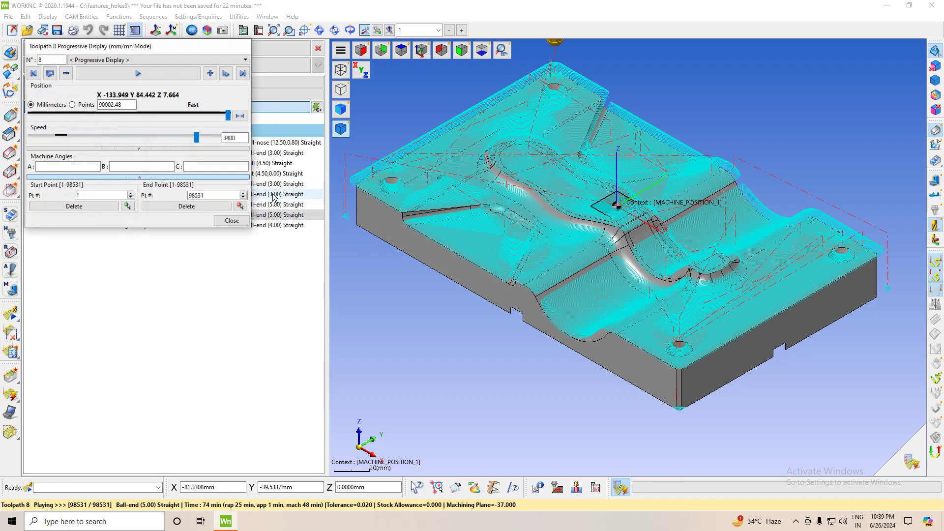
drag(198, 141, 220, 139)
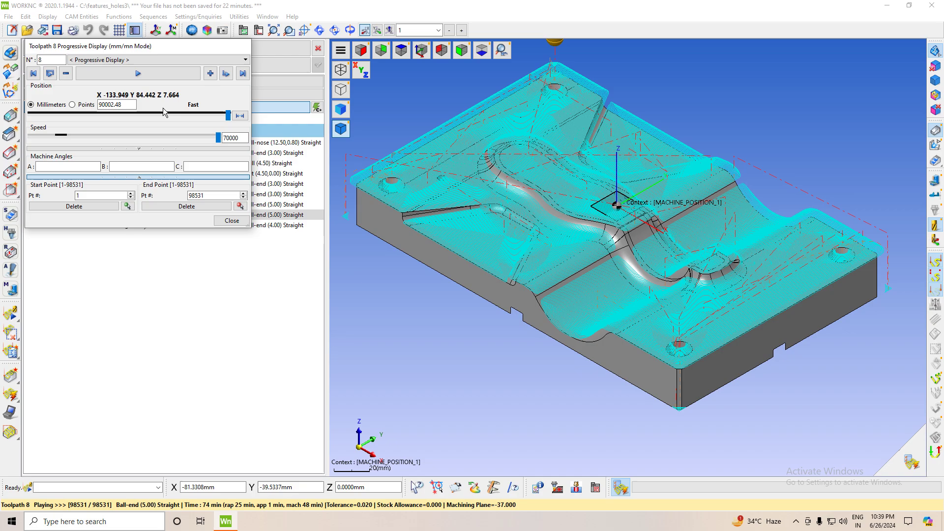
click(152, 76)
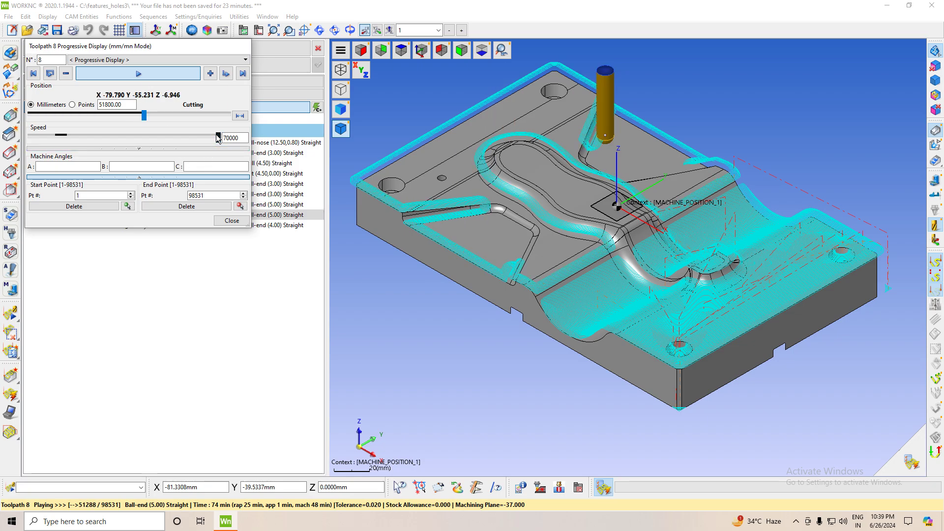
drag(217, 138, 219, 137)
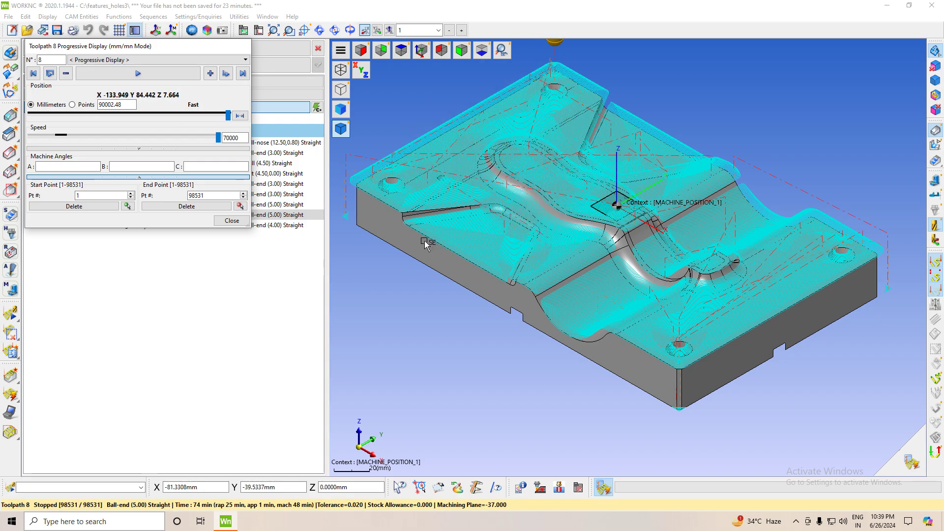
- Close playback, hide toolpath 8, and execute toolpath 9
click(230, 221)
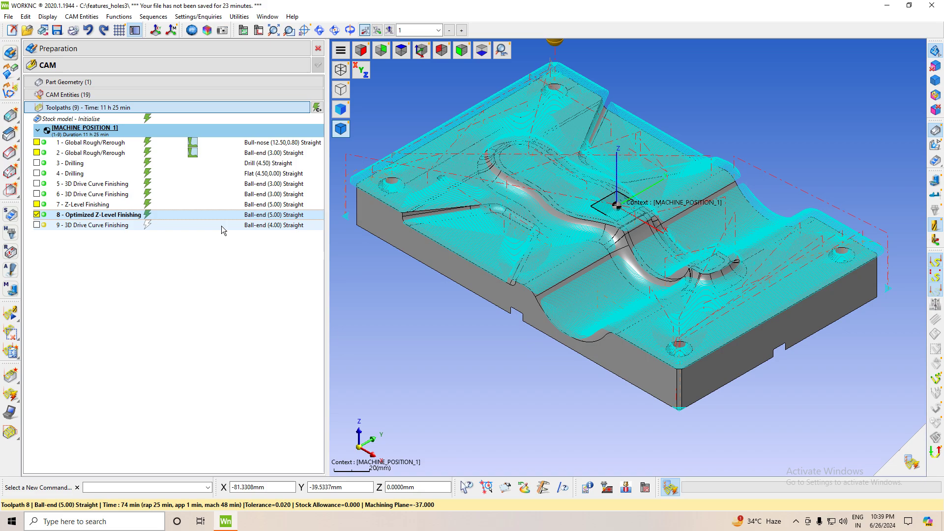
click(36, 215)
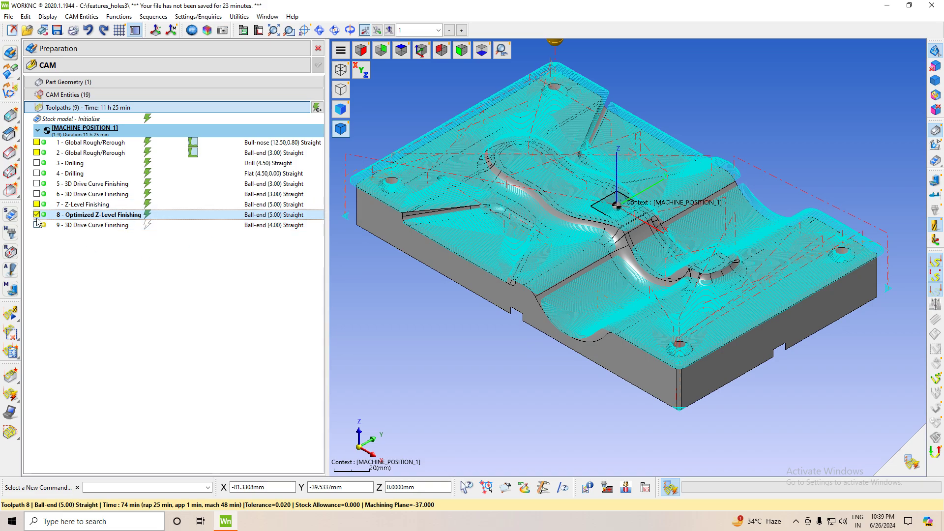
click(70, 227)
right_click(70, 227)
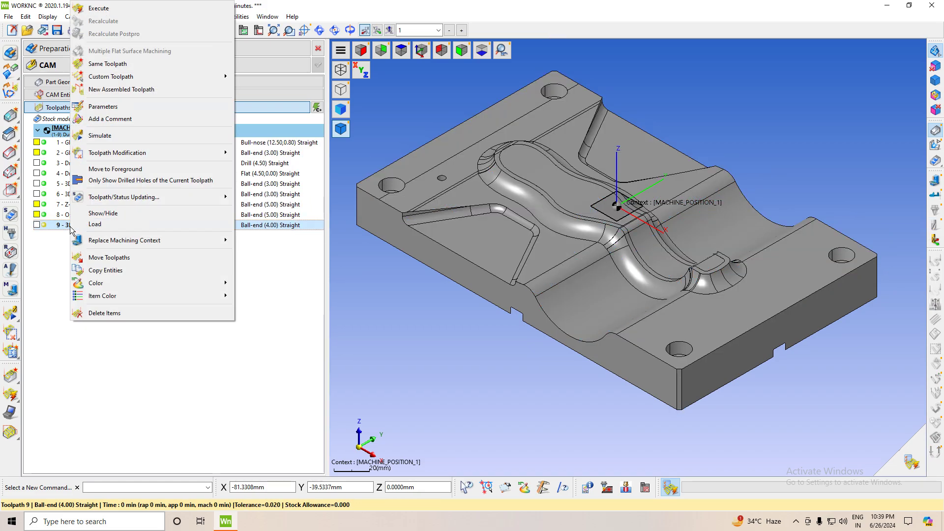
click(149, 8)
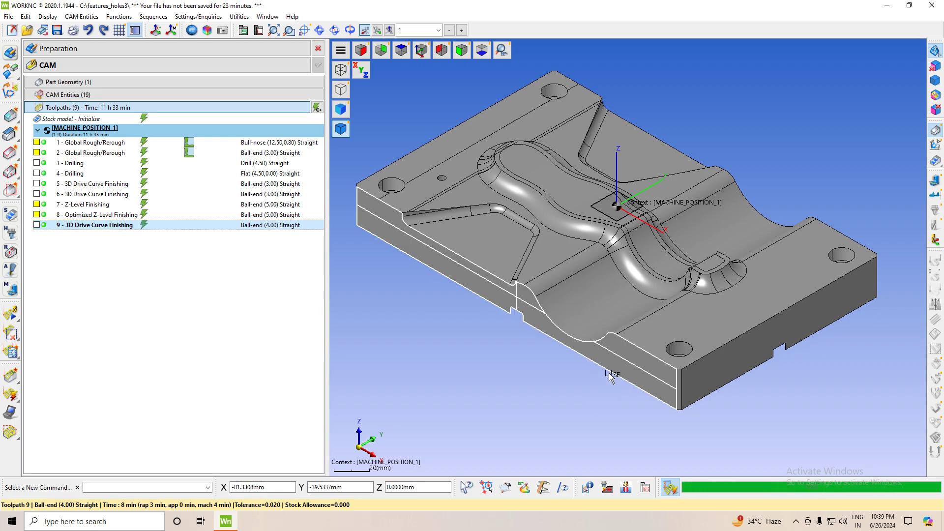
- Display the computed toolpath 9 and inspect its passes along the central channel
click(36, 225)
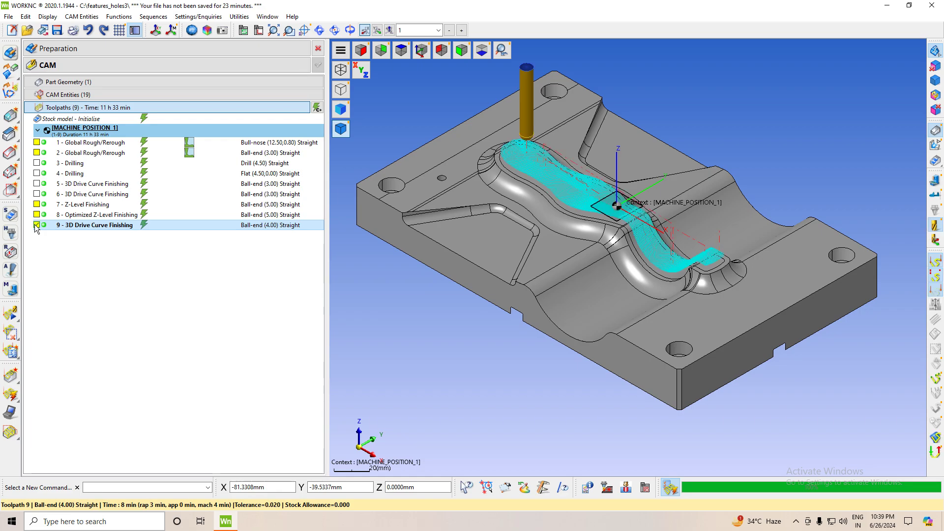
click(420, 48)
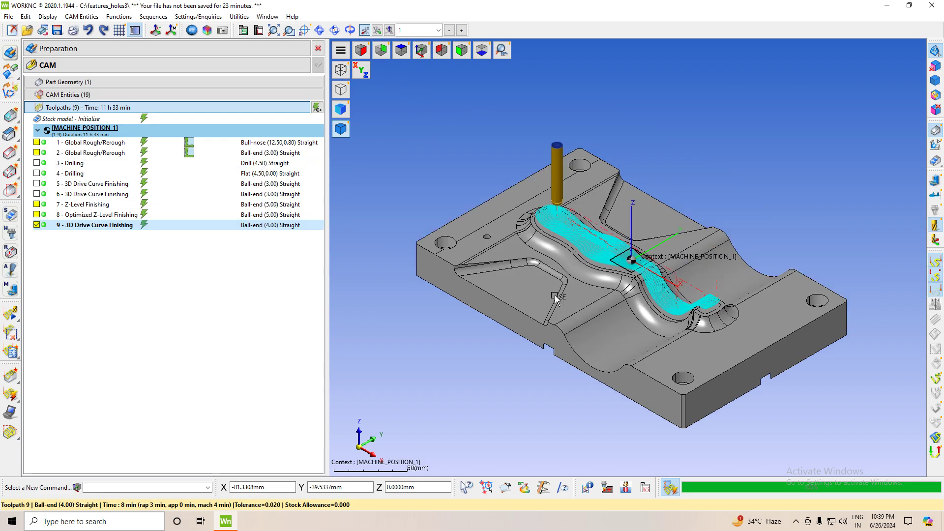
scroll(683, 385, up, 2)
scroll(686, 412, up, 2)
middle_drag(679, 282, 416, 74)
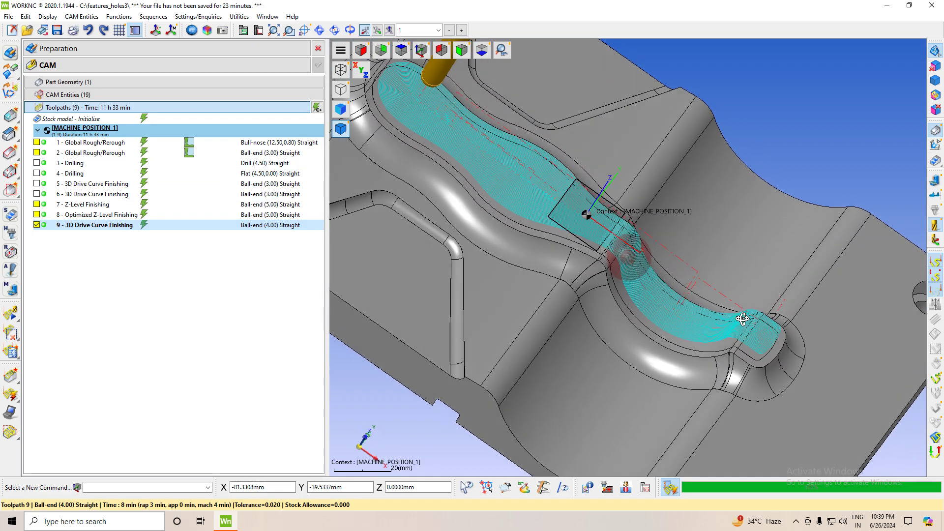
click(422, 51)
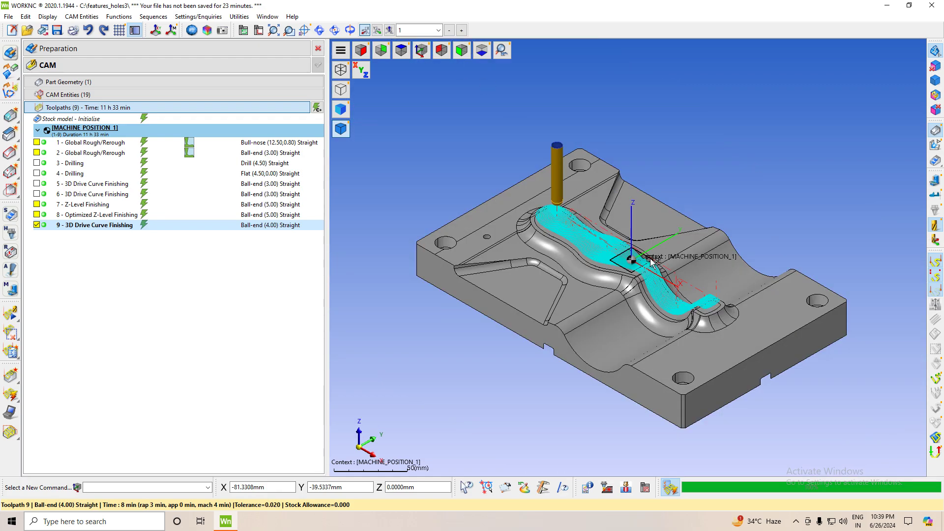
click(428, 50)
scroll(675, 314, up, 3)
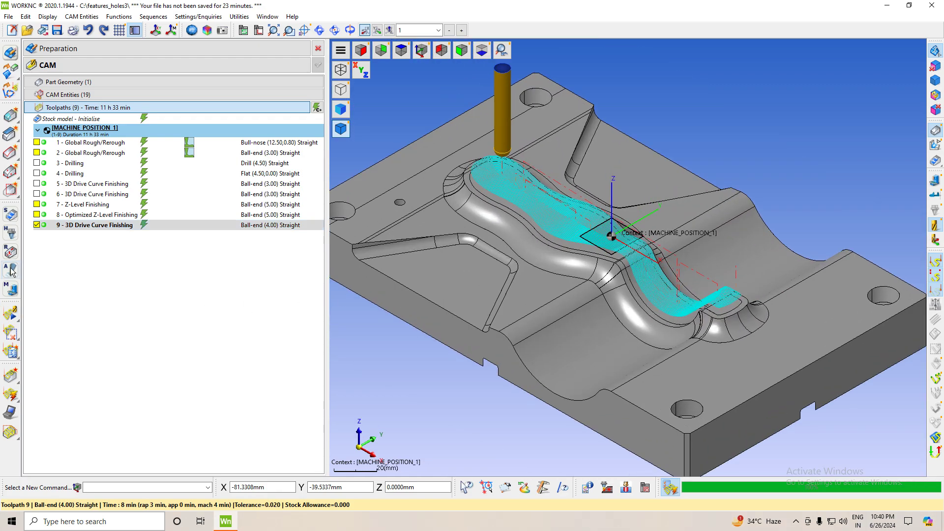
- Replay toolpath 9 at higher speed through all 12198 points, then close the progressive display
click(12, 314)
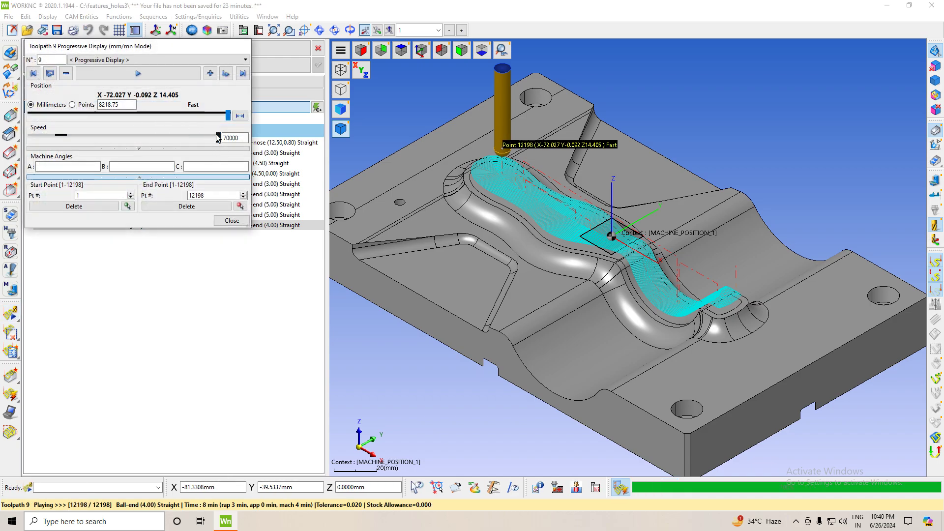
drag(189, 143, 186, 137)
click(162, 77)
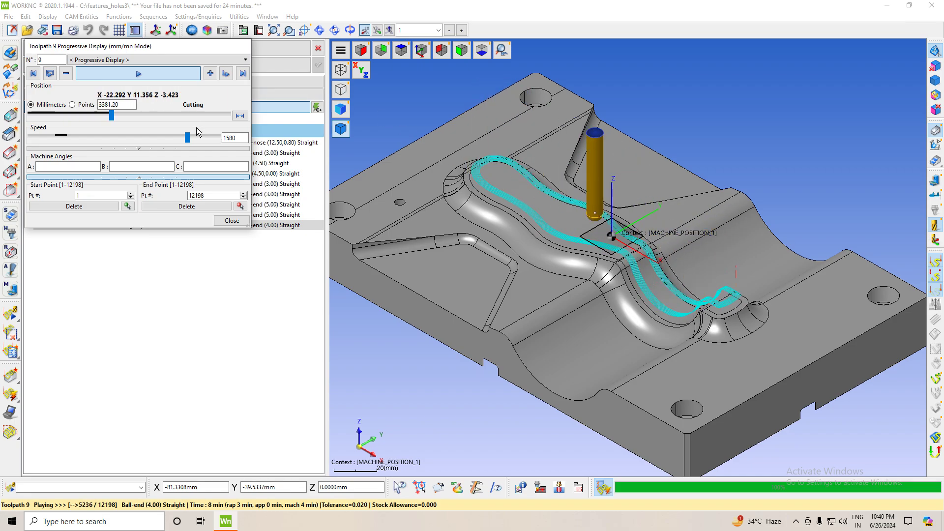
drag(189, 138, 200, 142)
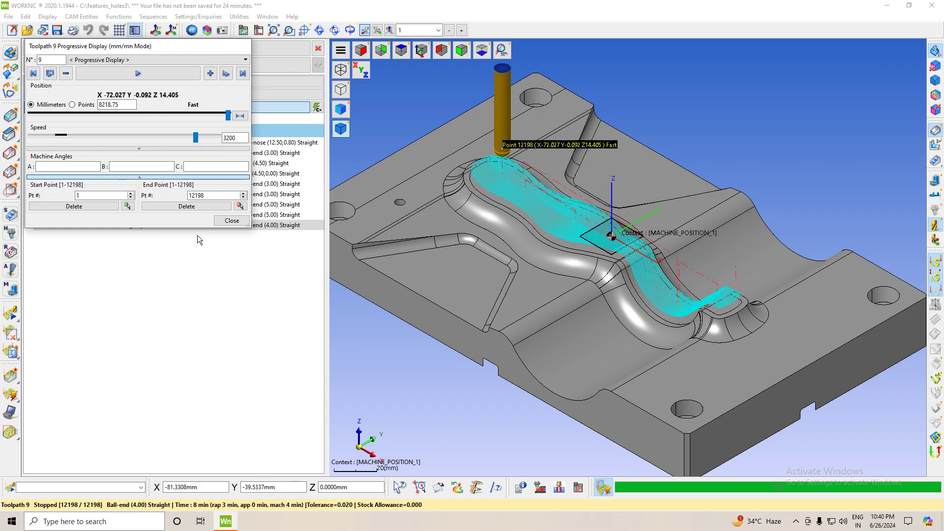
click(233, 222)
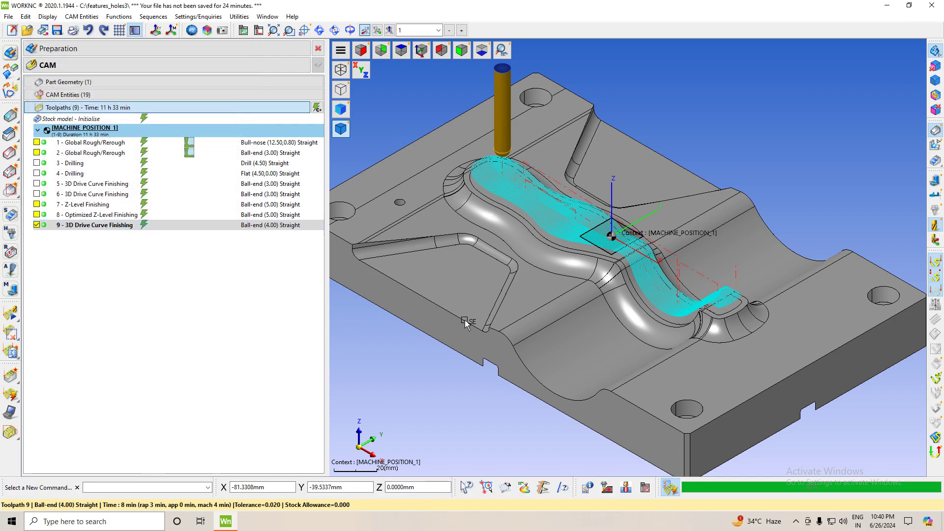
- Return to the isometric view, hide toolpath 9 and reopen its Toolpath Parameters
scroll(466, 324, down, 2)
scroll(672, 272, up, 1)
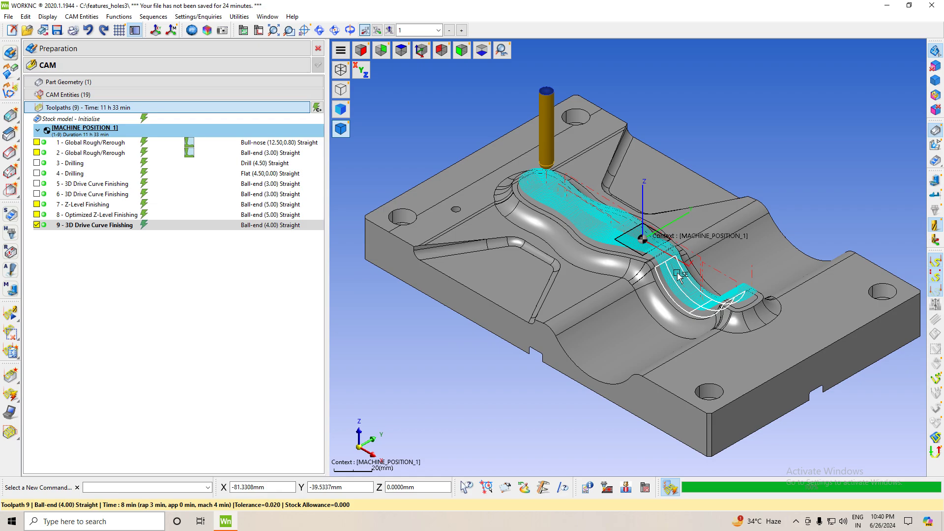
scroll(678, 277, up, 1)
scroll(682, 279, down, 1)
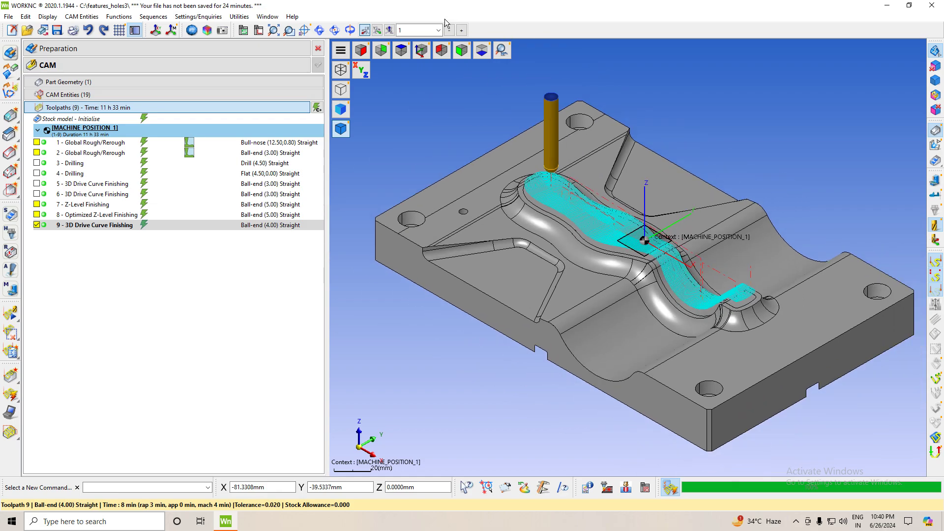
click(422, 52)
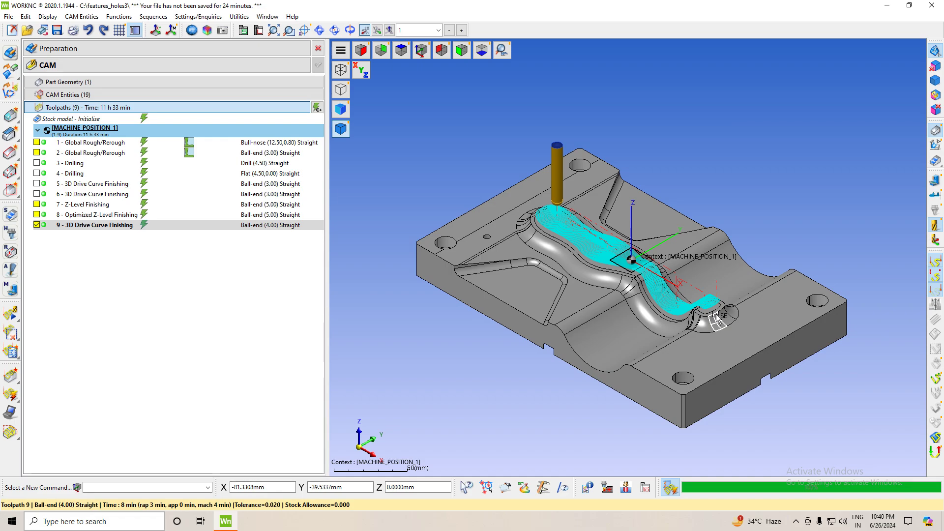
scroll(717, 317, up, 2)
scroll(594, 273, up, 3)
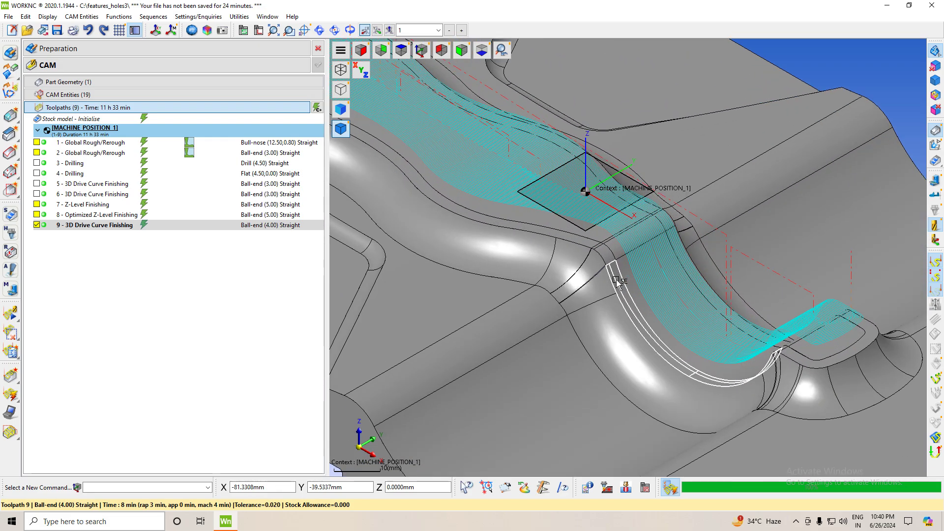
click(37, 227)
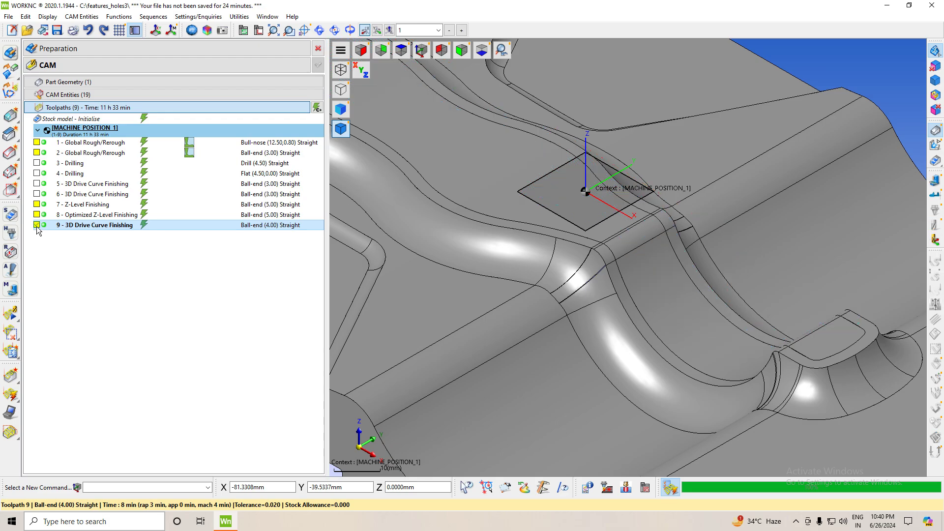
double_click(43, 225)
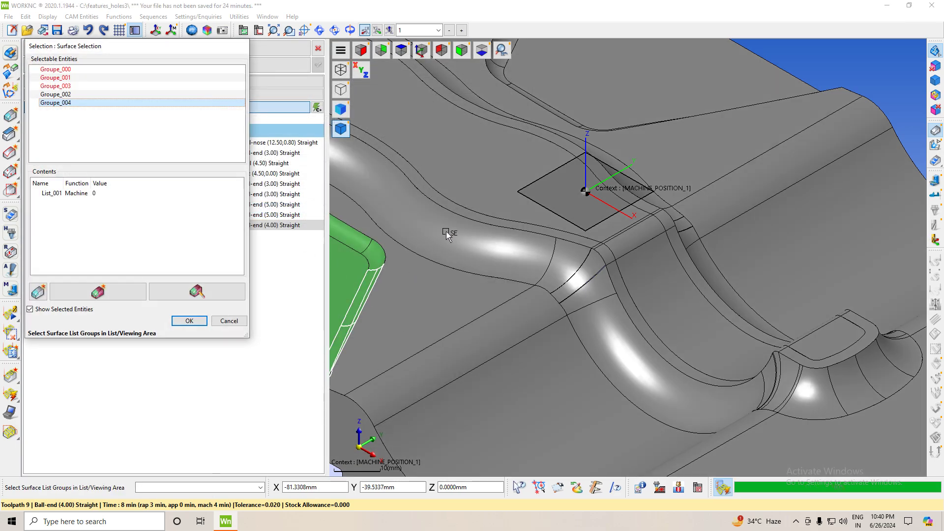
- Create surface list Groupe_005 from the two pipe-junction surfaces as toolpath 9's selection
right_drag(413, 120, 492, 152)
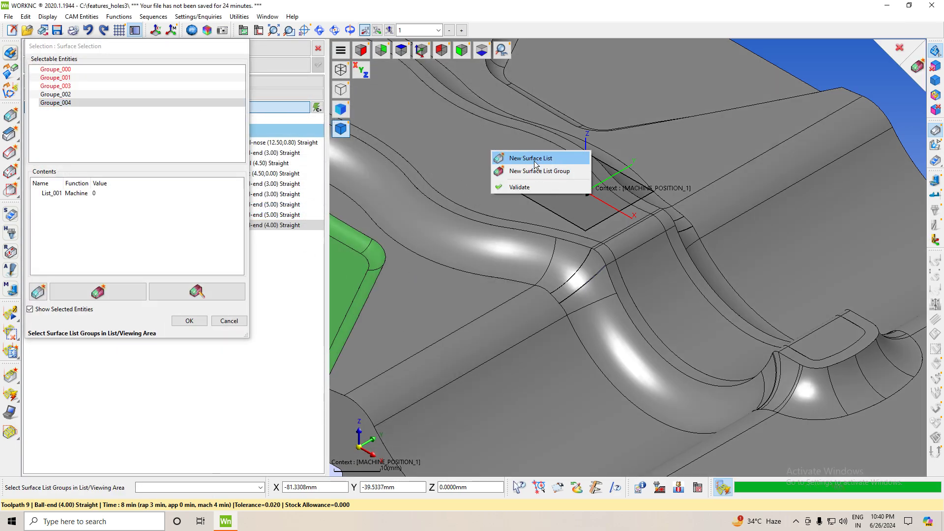
click(535, 159)
click(585, 268)
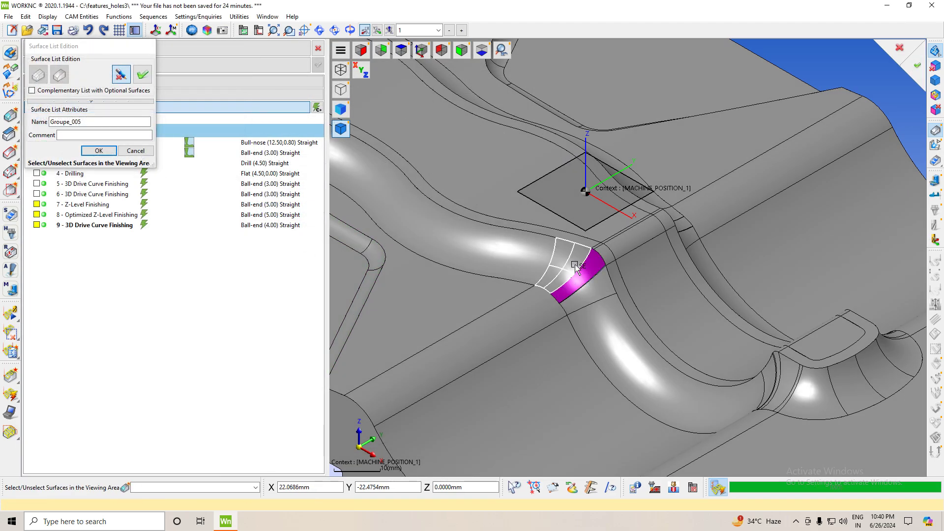
click(593, 295)
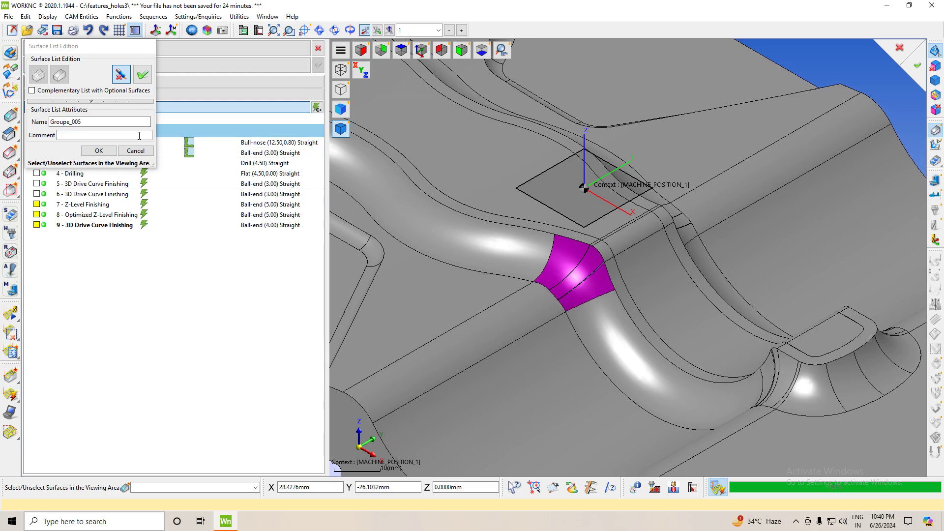
click(99, 150)
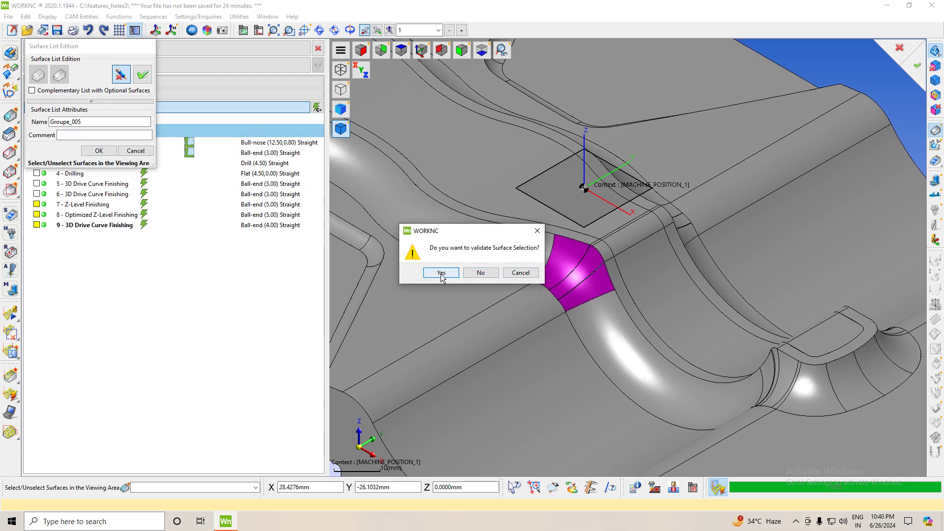
click(538, 231)
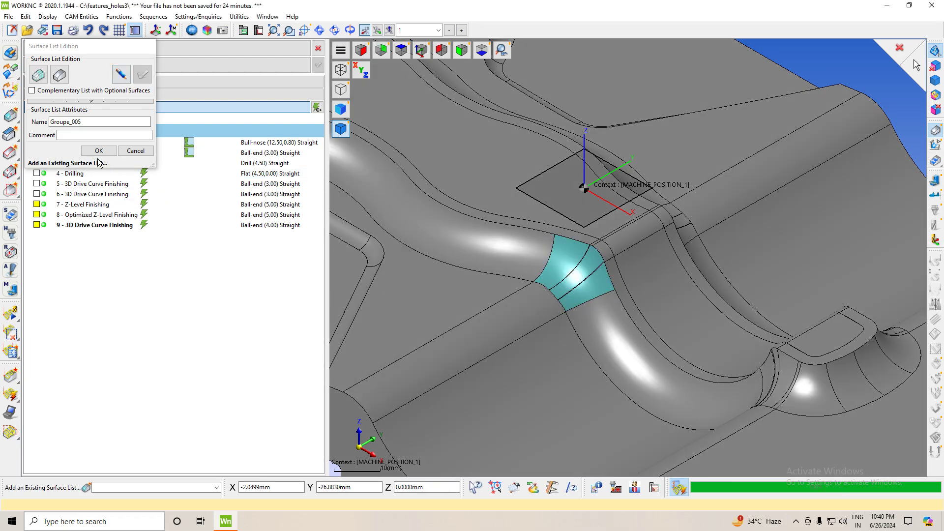
click(99, 151)
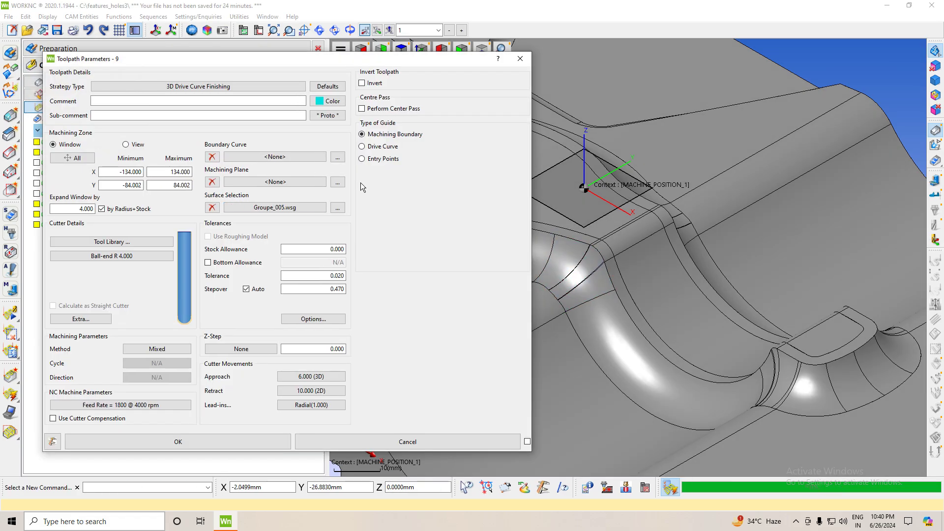
- Recalculate toolpath 9 on Groupe_005 and view the whole part; total time reads 11 h 25 min
click(216, 438)
right_click(913, 447)
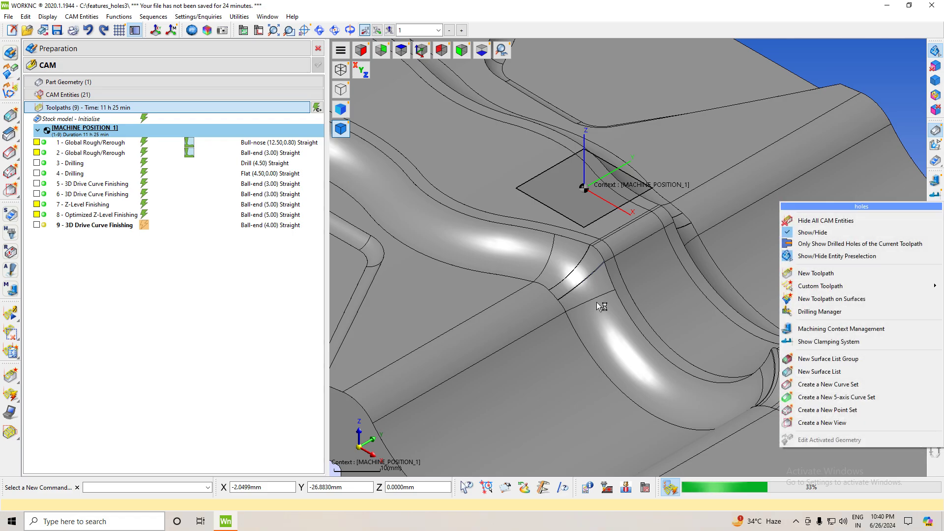
click(441, 53)
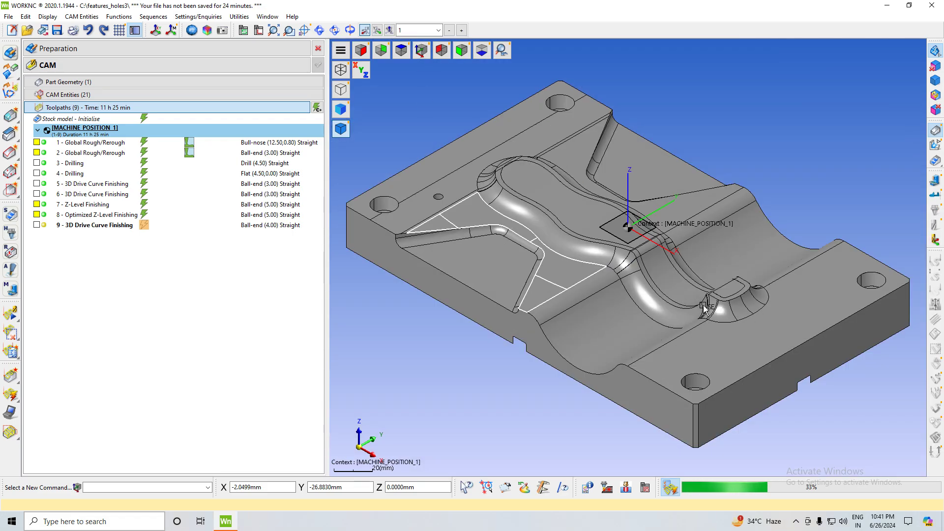
scroll(588, 258, up, 2)
scroll(588, 258, up, 2)
scroll(588, 258, down, 2)
scroll(744, 305, up, 2)
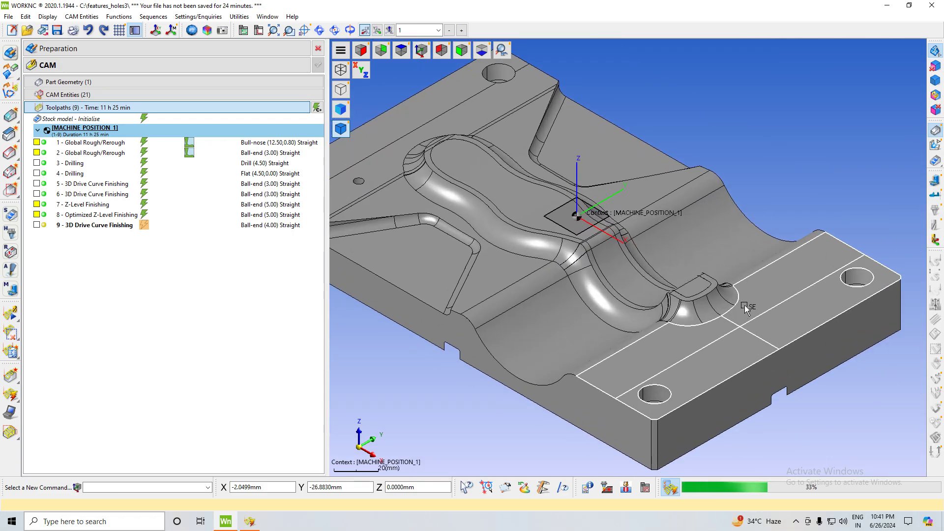
scroll(744, 305, up, 1)
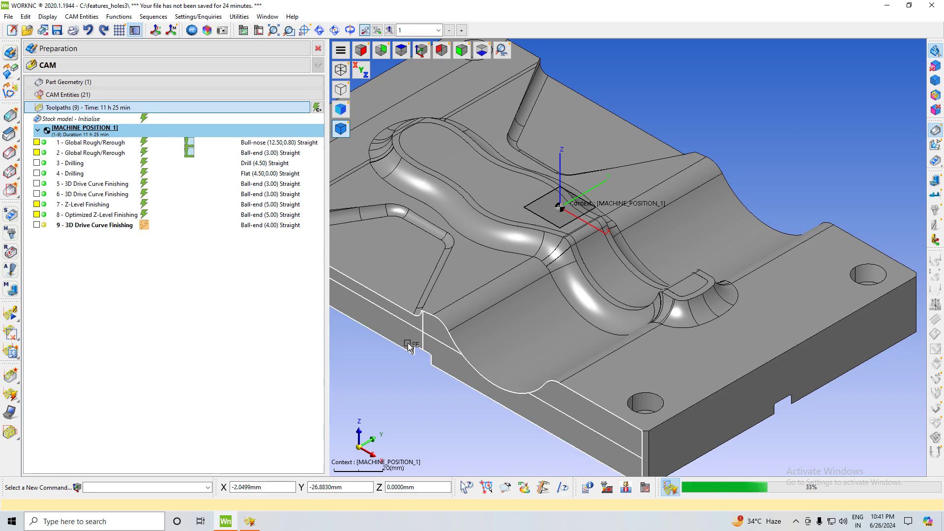
scroll(708, 335, down, 2)
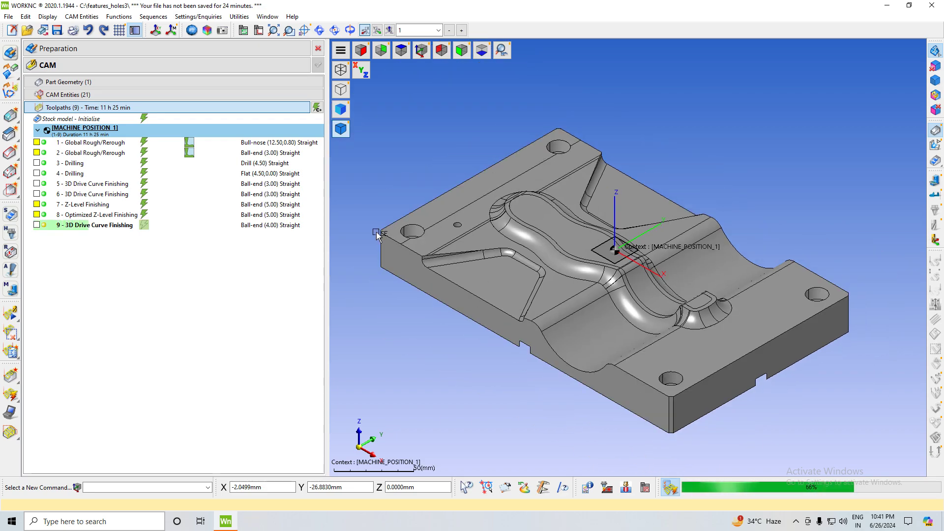
click(37, 225)
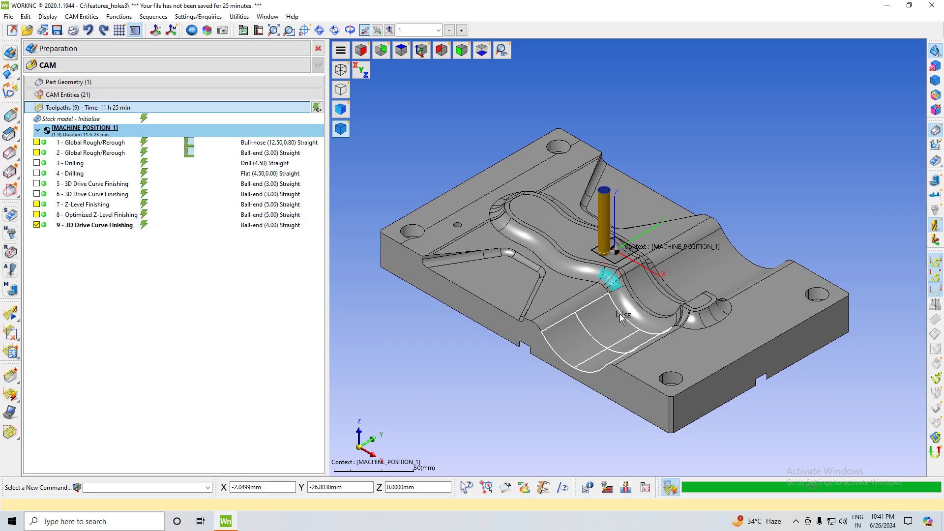
scroll(618, 310, up, 3)
scroll(615, 298, up, 2)
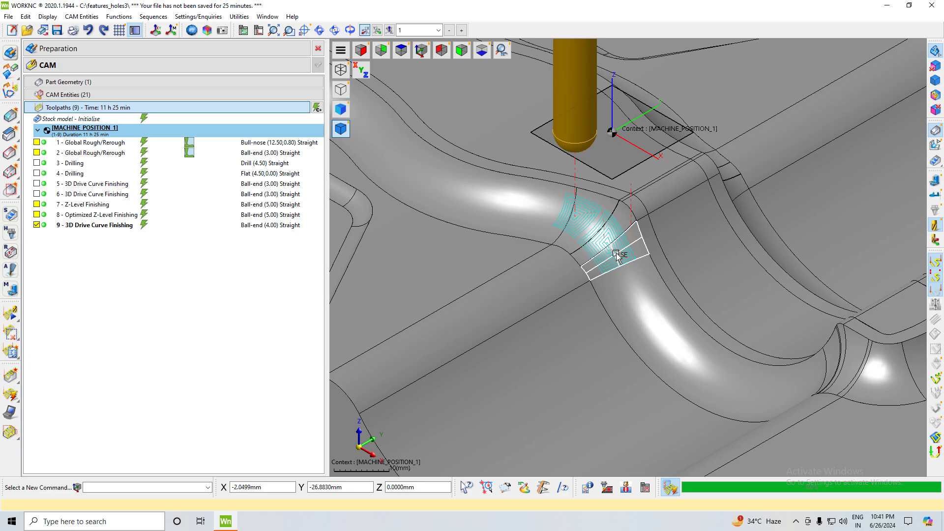
scroll(479, 96, down, 1)
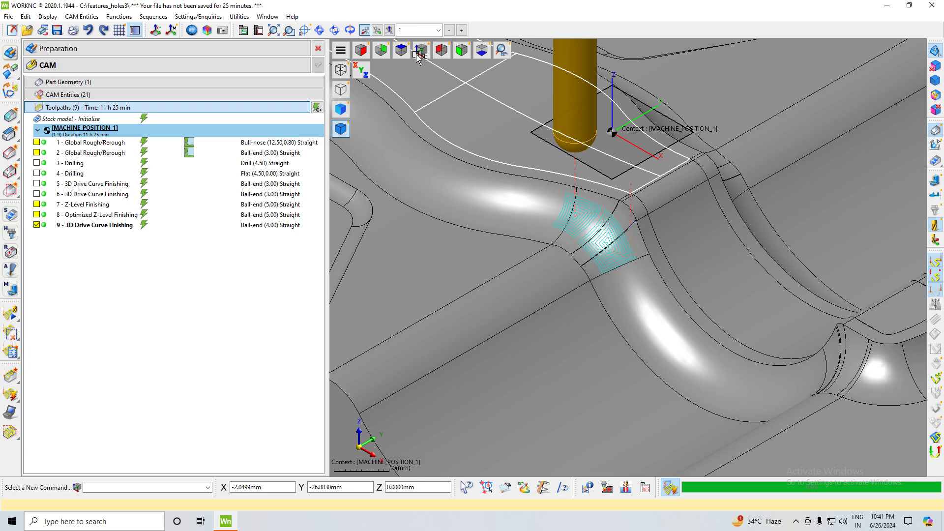
click(421, 50)
scroll(664, 255, up, 2)
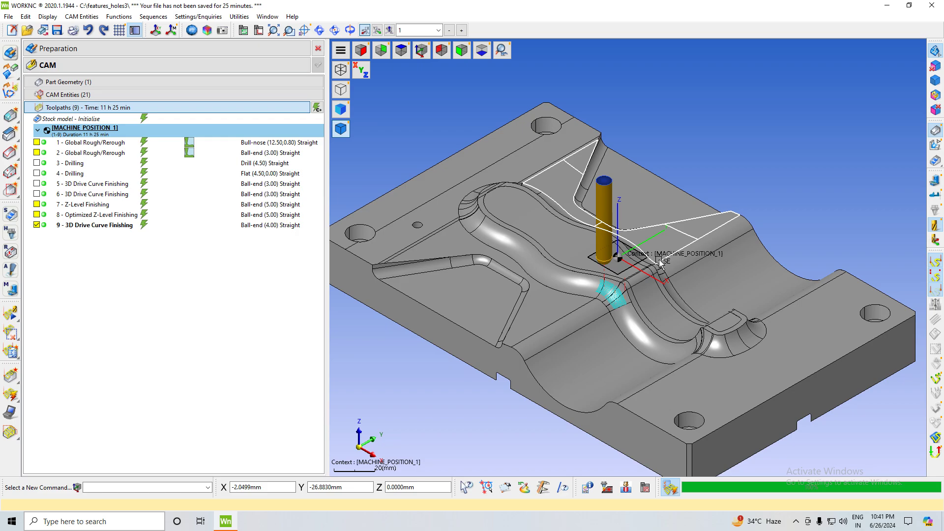
click(36, 225)
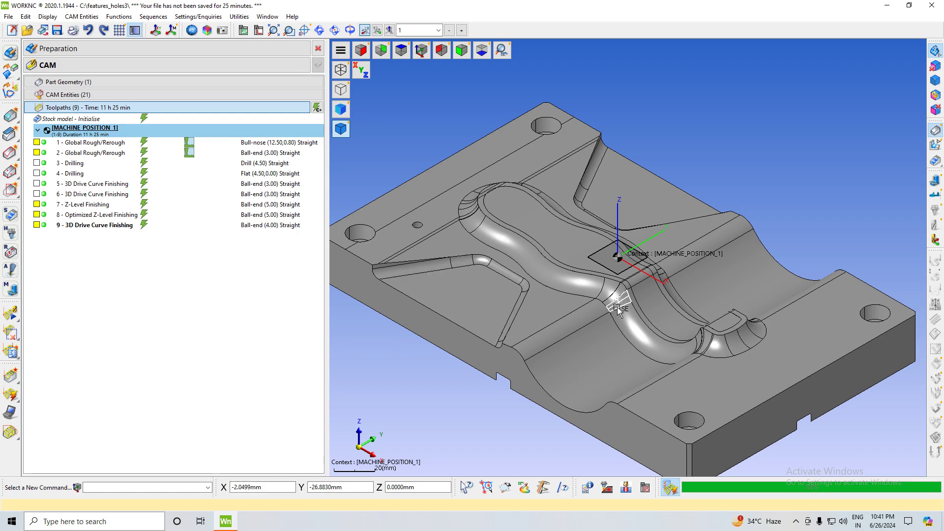
click(421, 50)
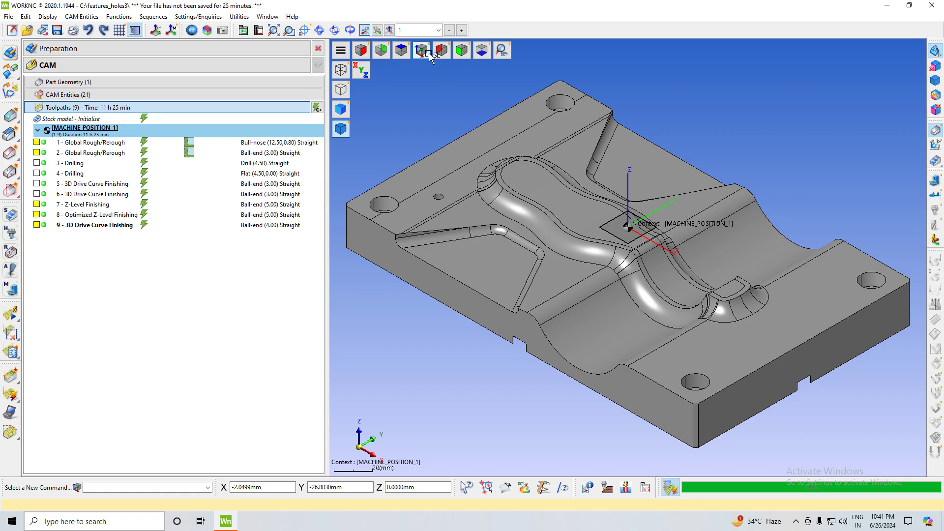